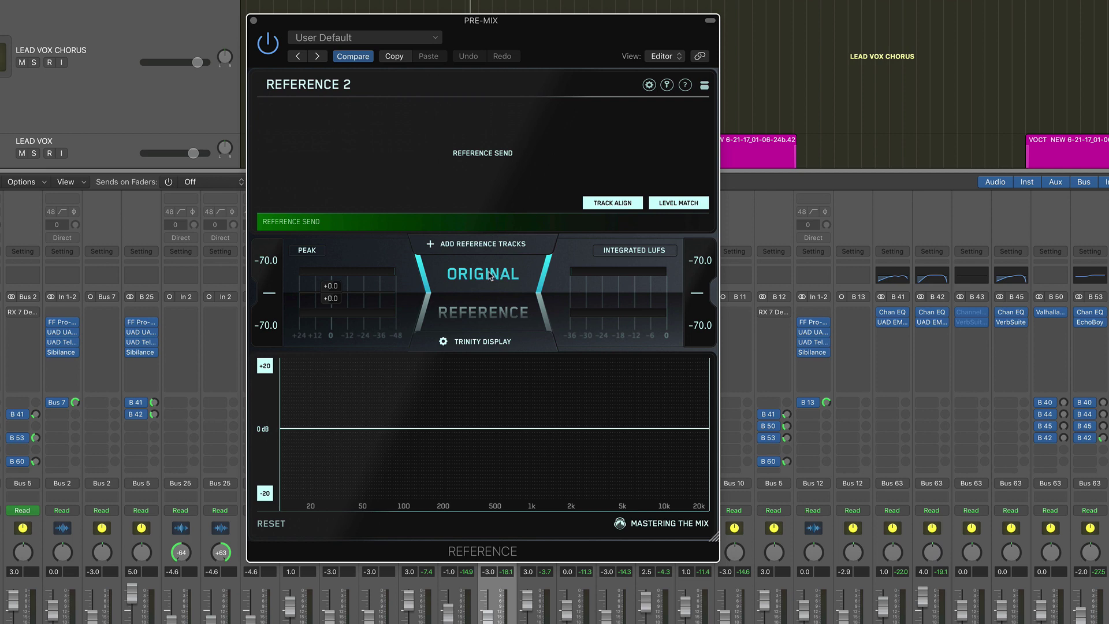
Switch back and forth between the Original and Reference signals, and view the Track Align options in Reference 2.
click(488, 312)
click(480, 281)
click(482, 282)
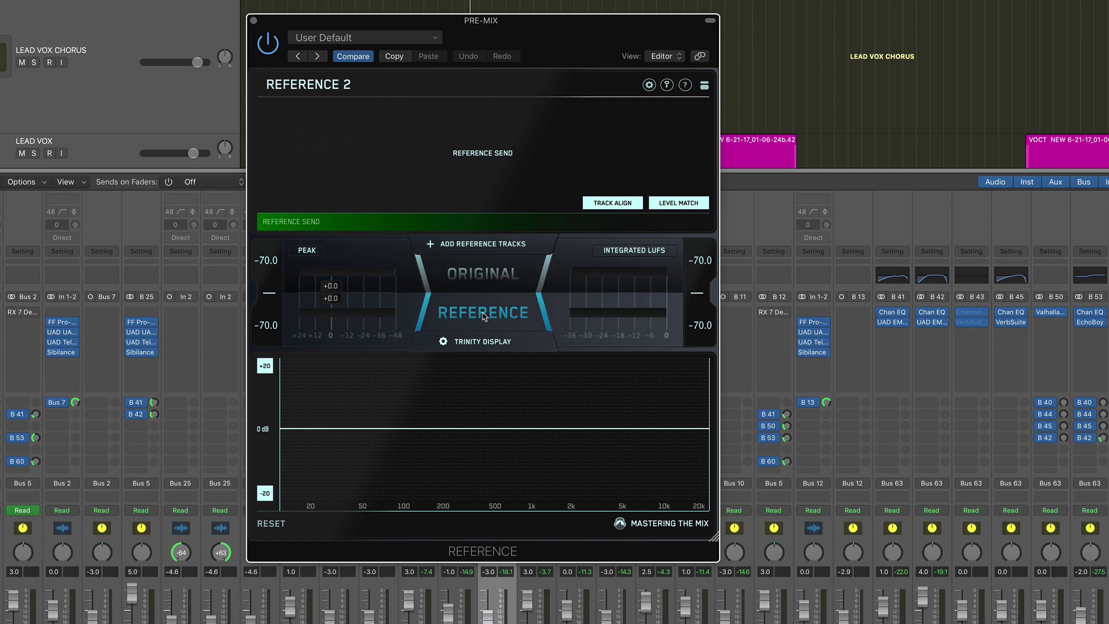
click(483, 283)
click(483, 282)
click(483, 283)
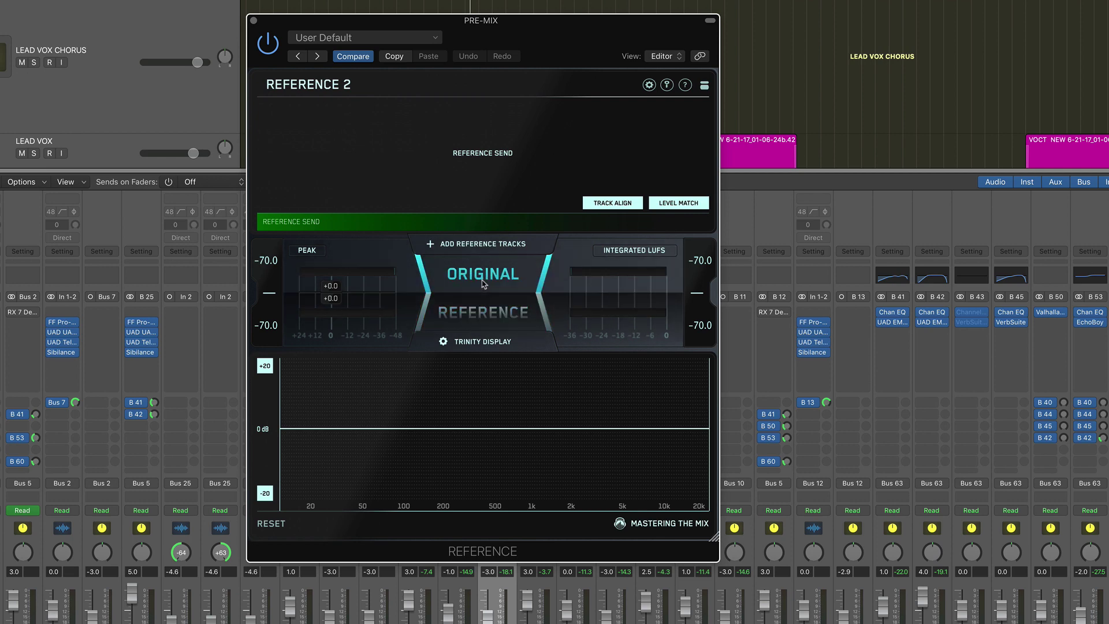
click(483, 282)
click(484, 284)
click(484, 284)
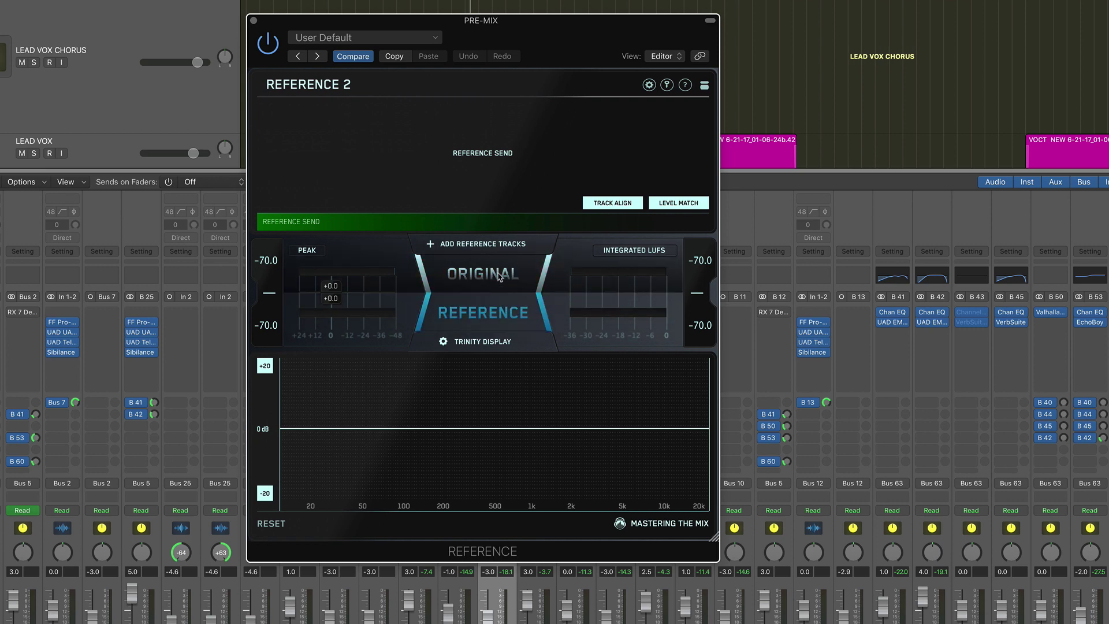
click(613, 203)
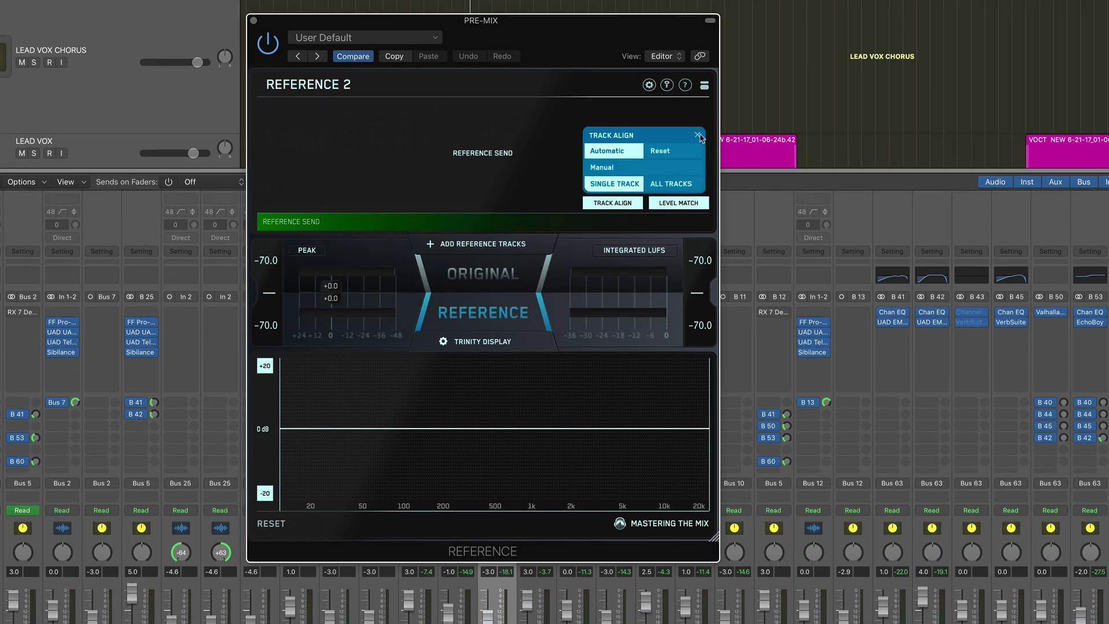
click(699, 136)
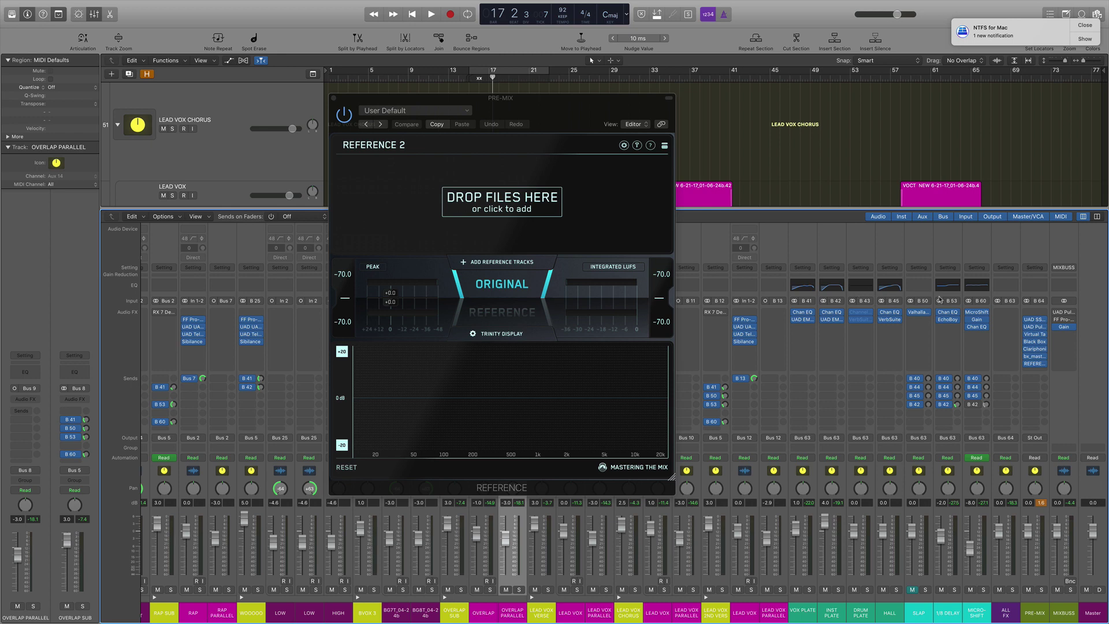
Insert Mastering the Mix's REF SEND plug-in in stereo at the start of the PRE-MIX channel's Audio FX chain and close its window.
click(1036, 365)
click(1036, 365)
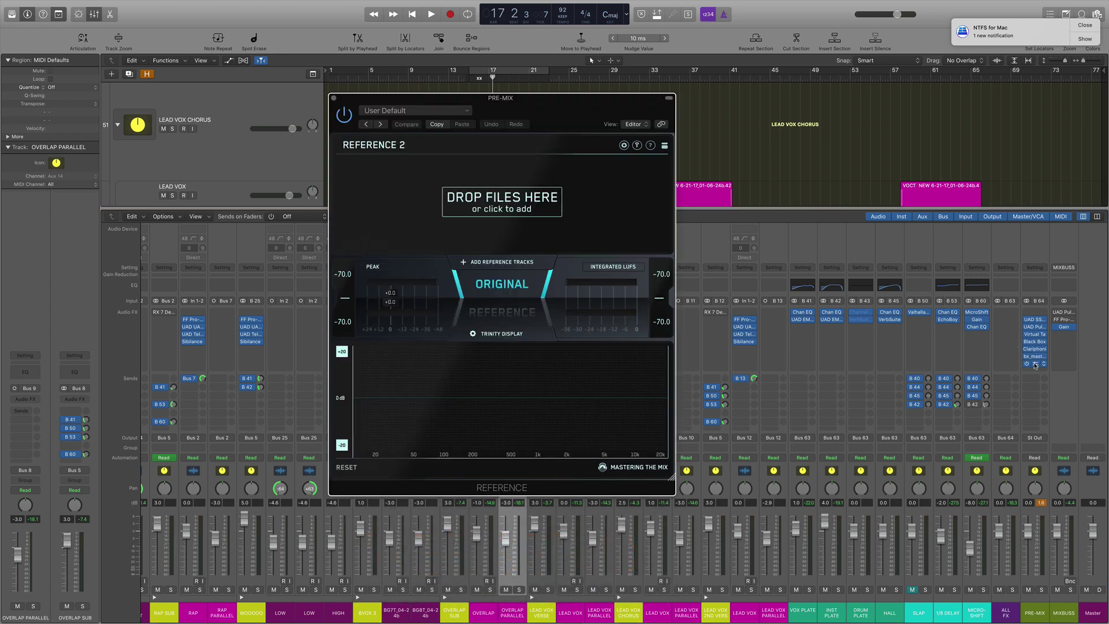
click(1036, 365)
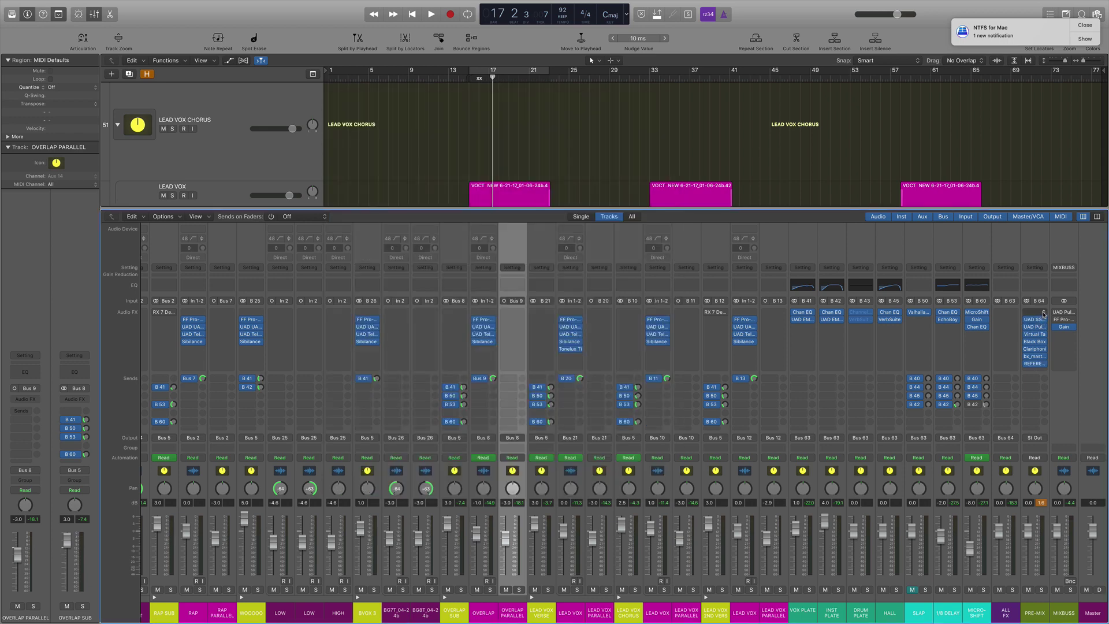
click(1043, 320)
mouse_move(1038, 476)
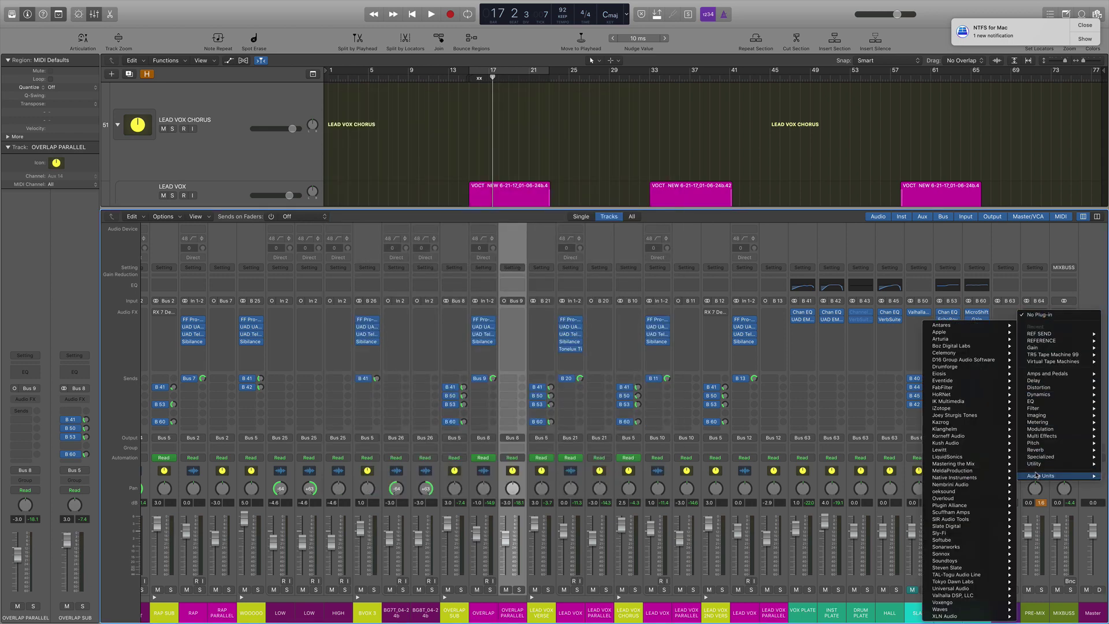
mouse_move(953, 464)
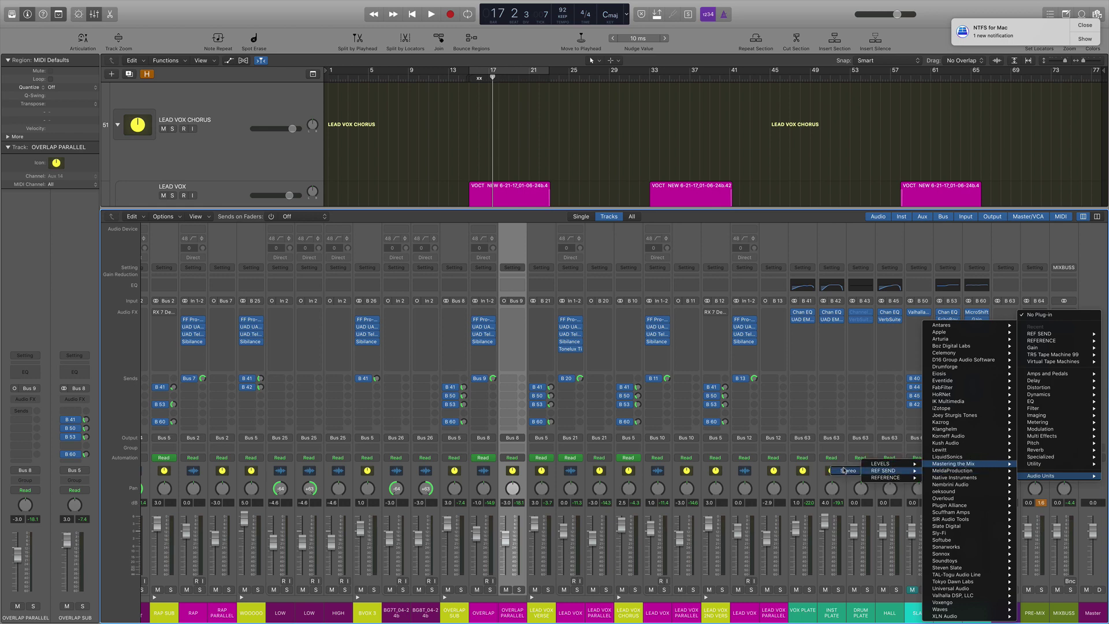
click(884, 471)
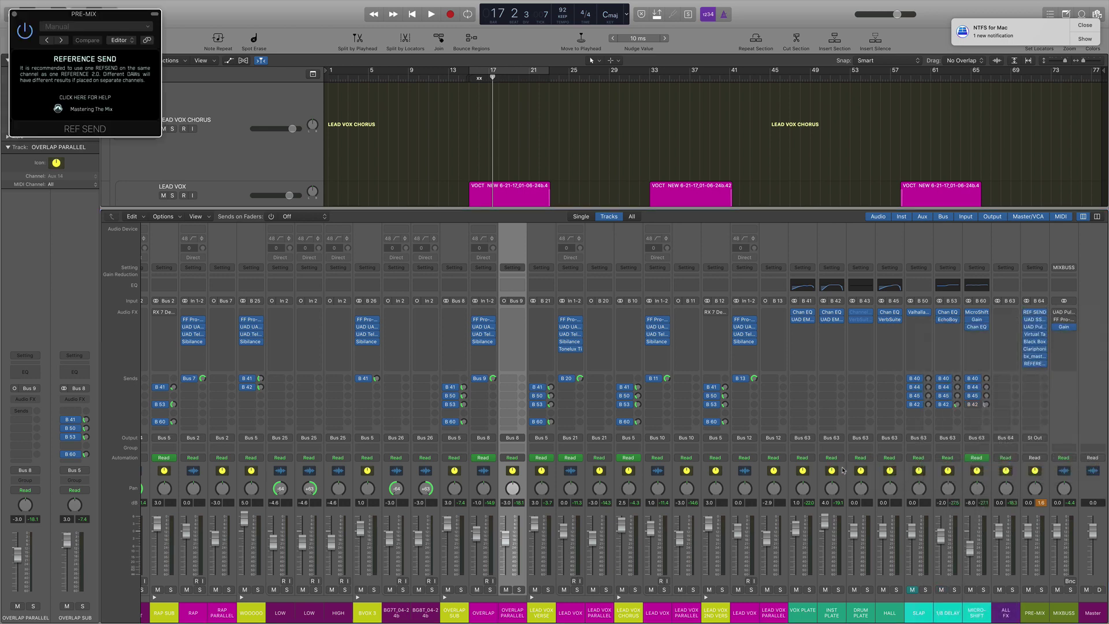
click(1036, 314)
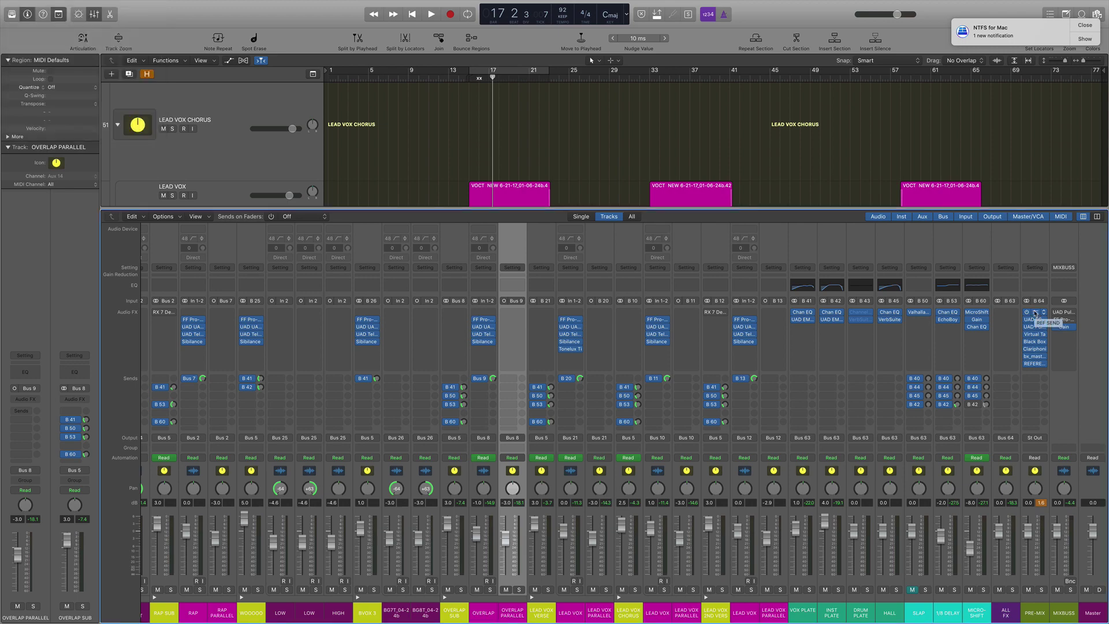
Open the REFERENCE plug-in on the PRE-MIX channel and review the processors sitting between it and REF SEND.
click(1036, 364)
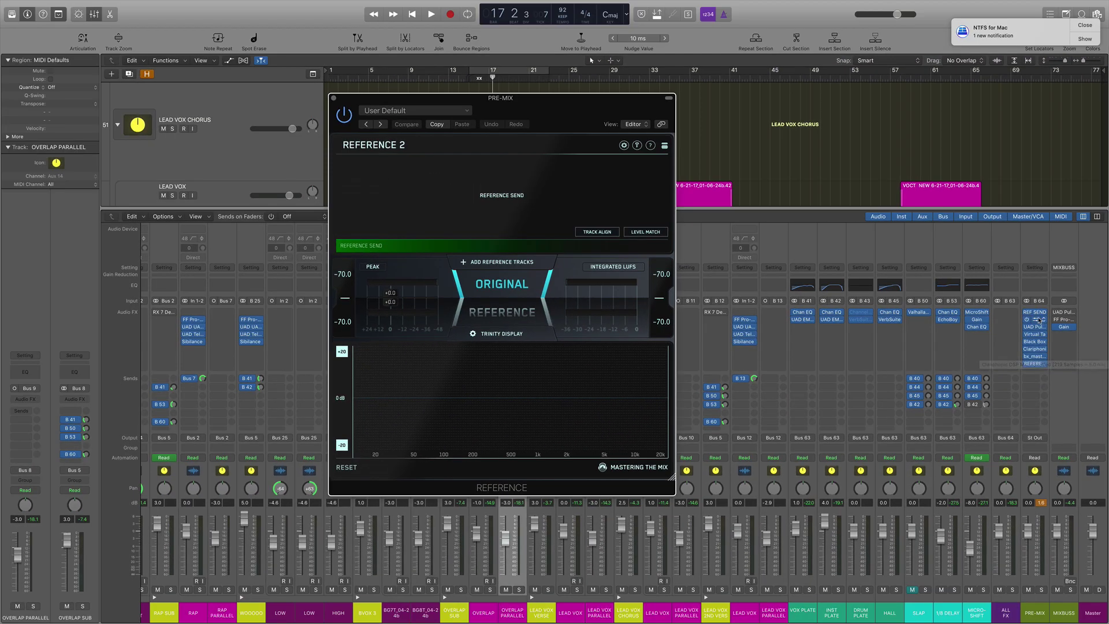
click(1036, 334)
click(1036, 334)
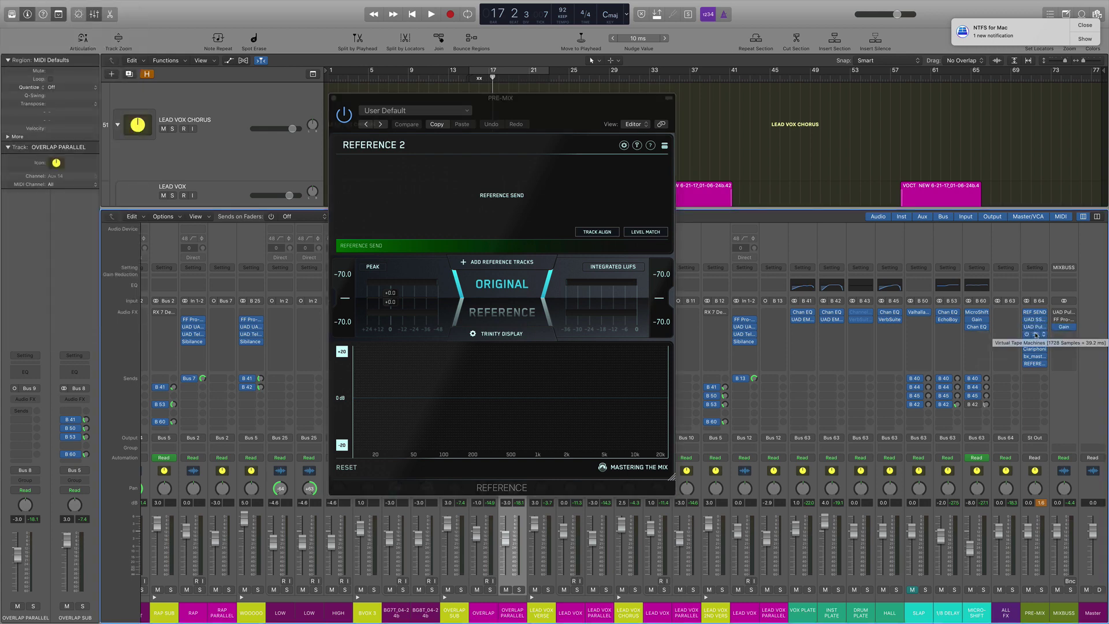
click(1037, 343)
click(1037, 344)
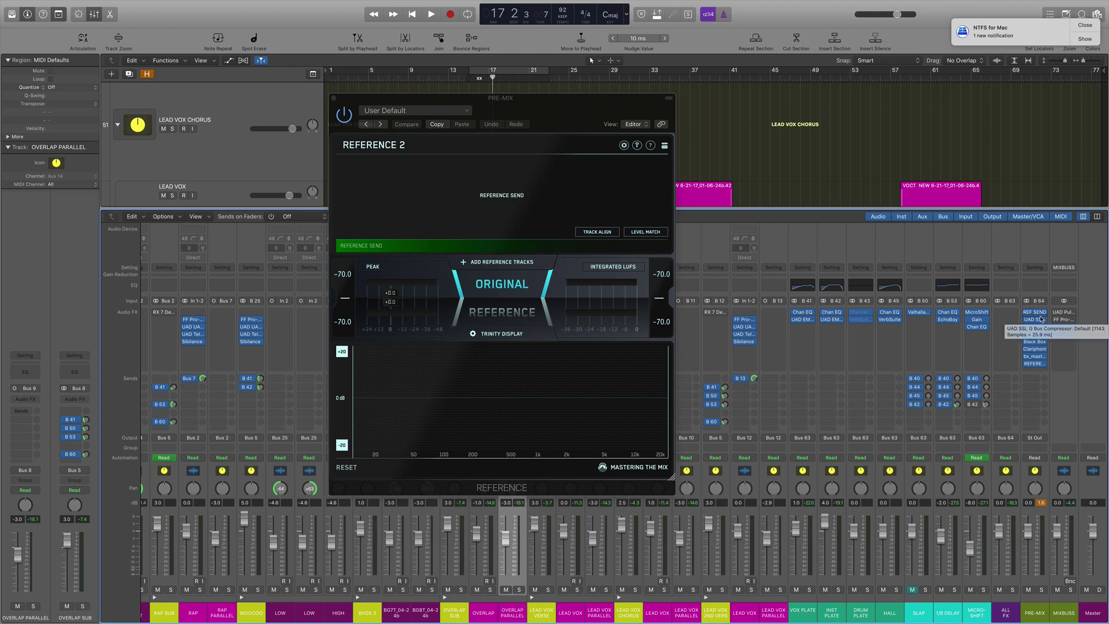
Turn on cycle mode for the range starting at bar 15 and reposition the REFERENCE window.
drag(578, 112, 600, 90)
key(c)
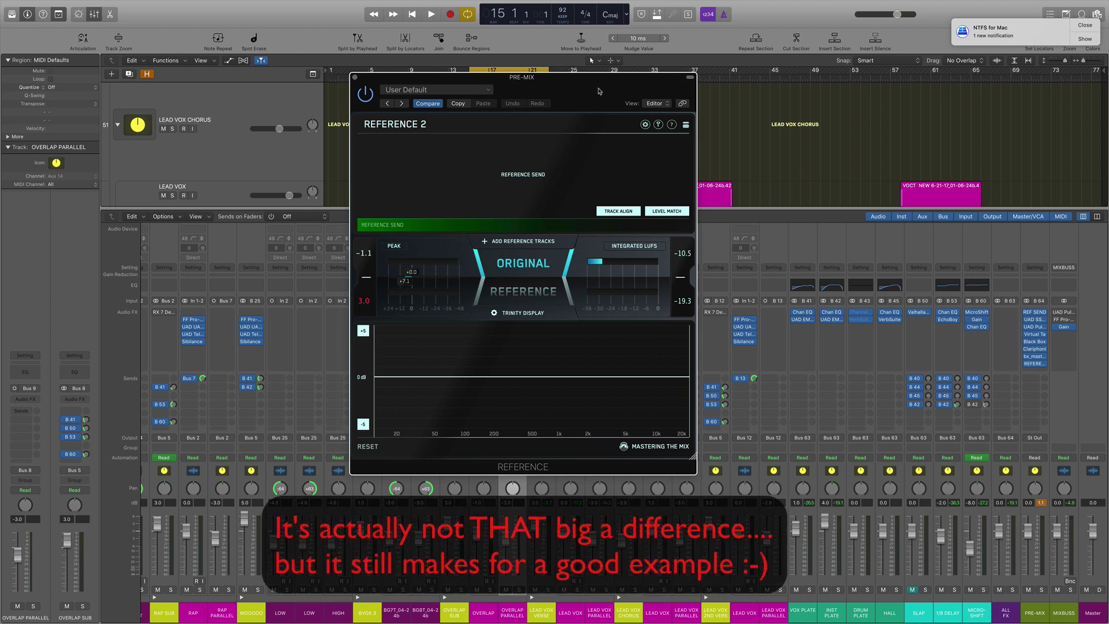
drag(599, 91, 601, 106)
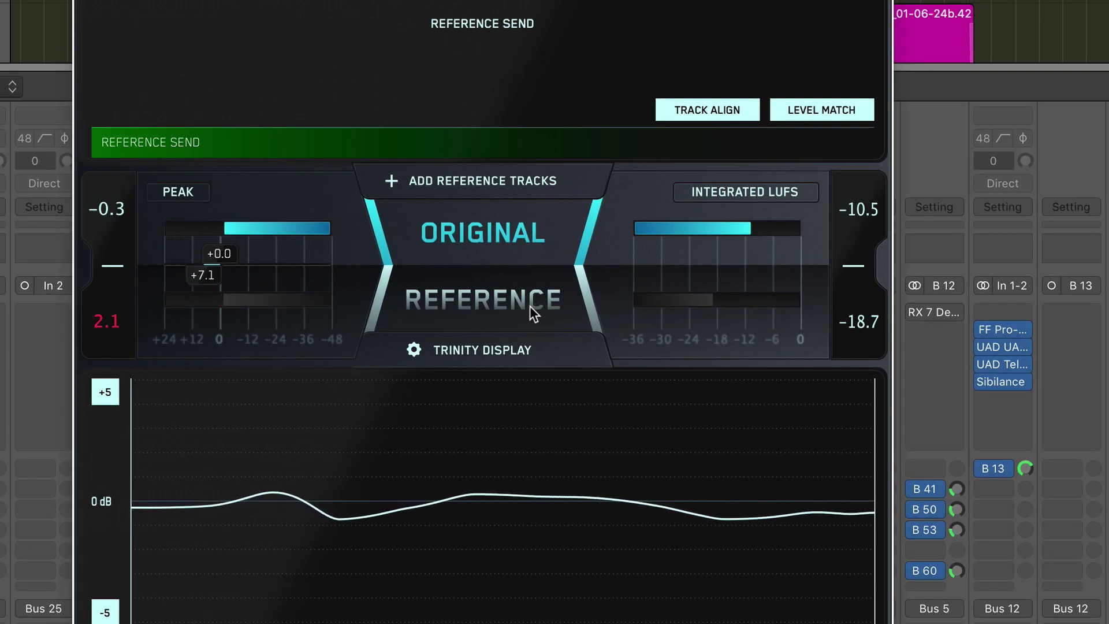
Compare the Reference and Original signals during loop playback, finish on Reference and stop playback.
click(531, 307)
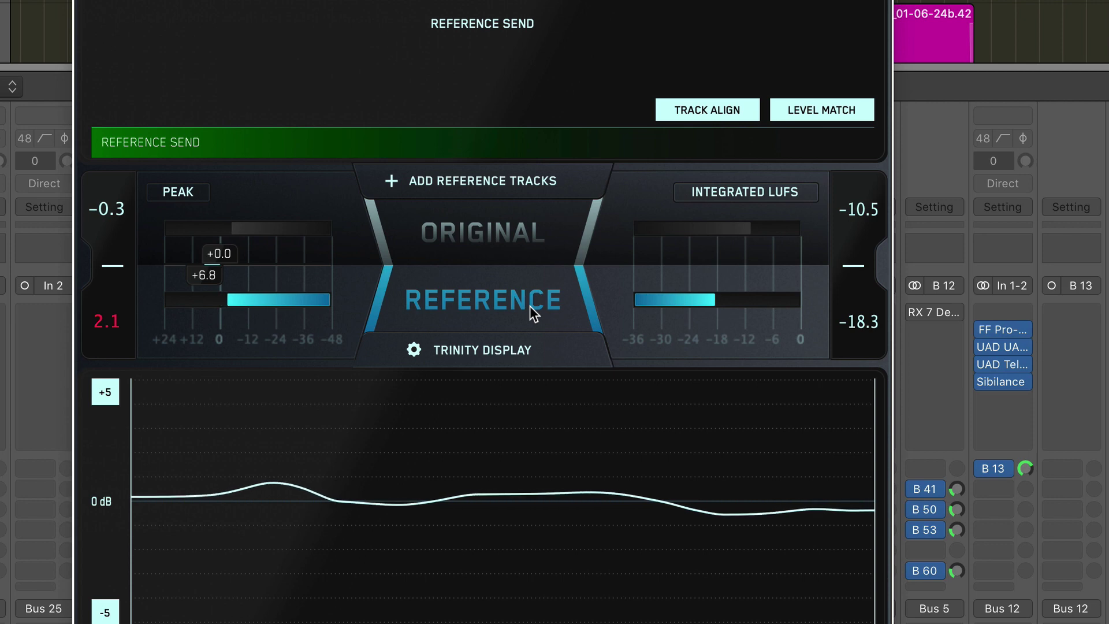
click(531, 306)
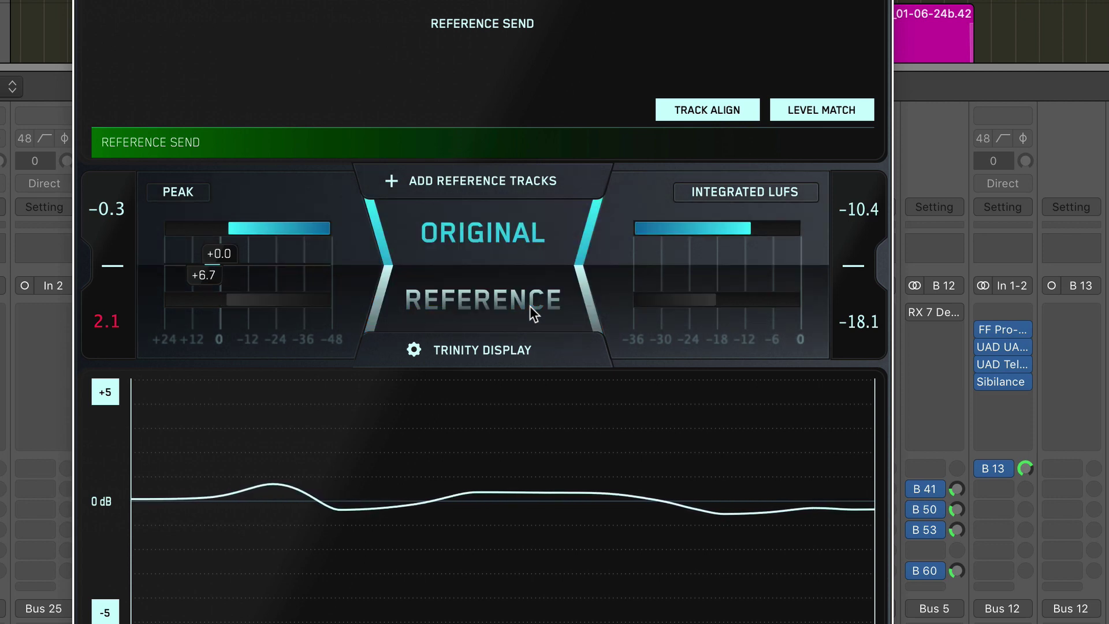
click(530, 307)
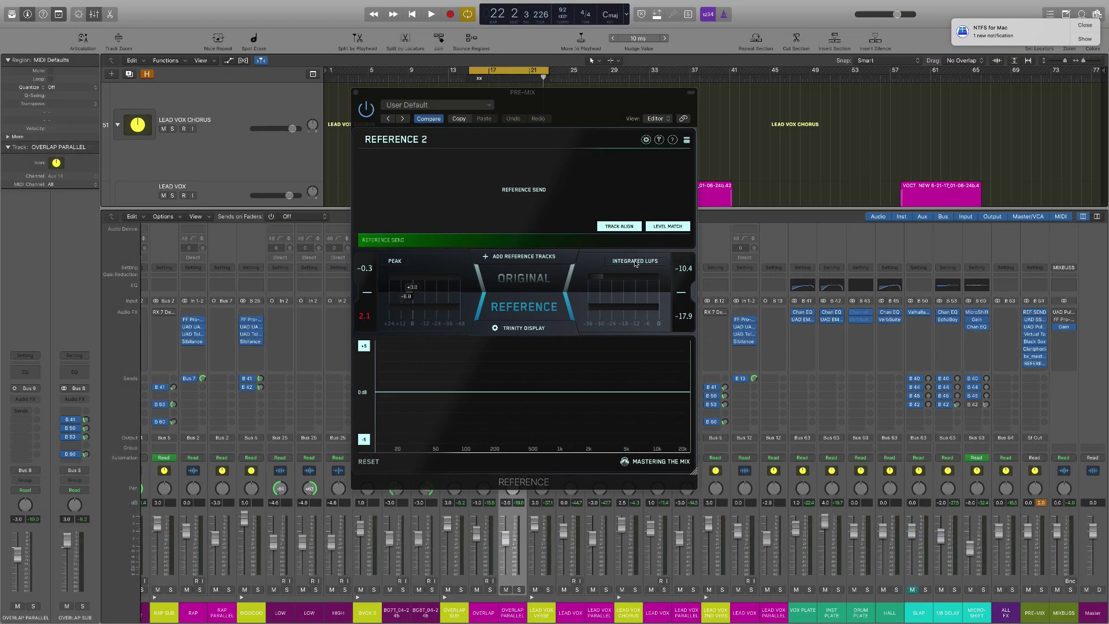
key(space)
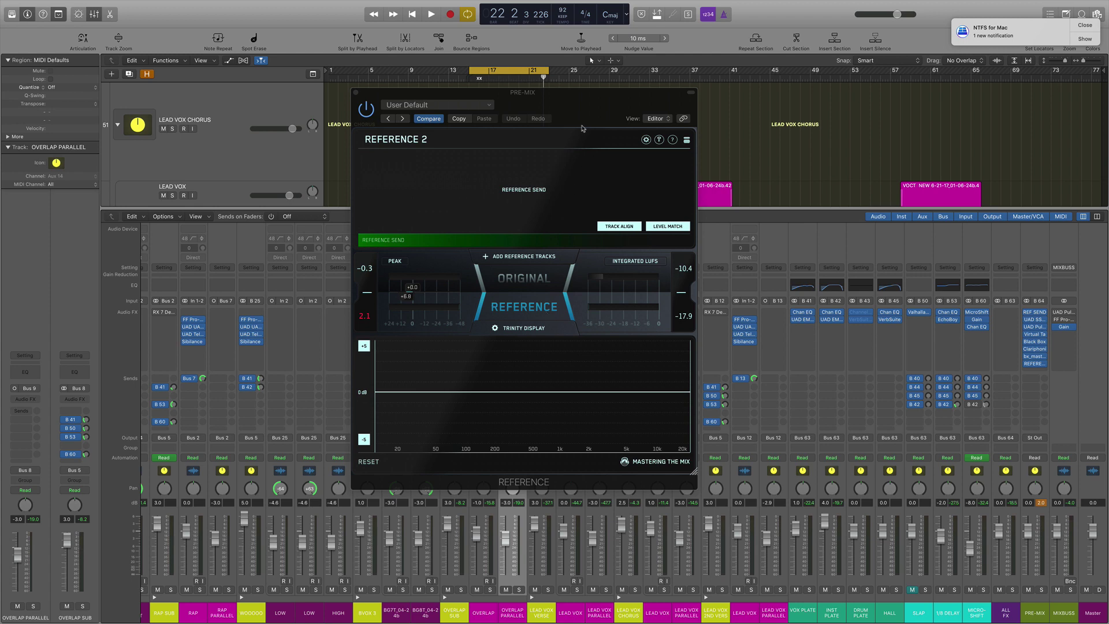
Review the Trinity display settings, including the Level Line option, and close them.
drag(587, 112, 575, 107)
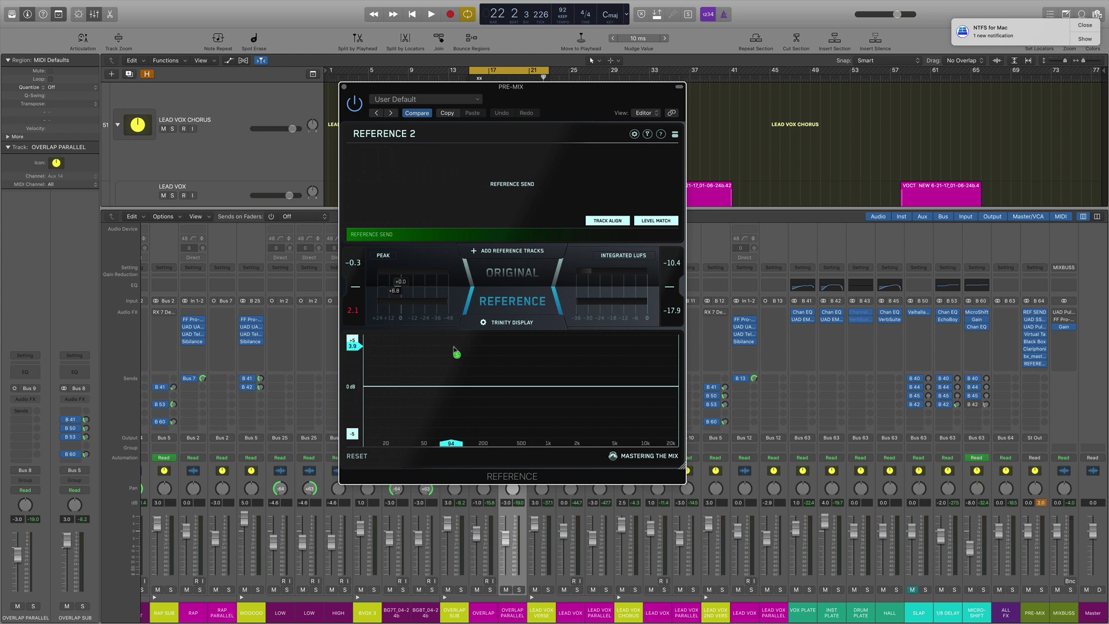
click(512, 324)
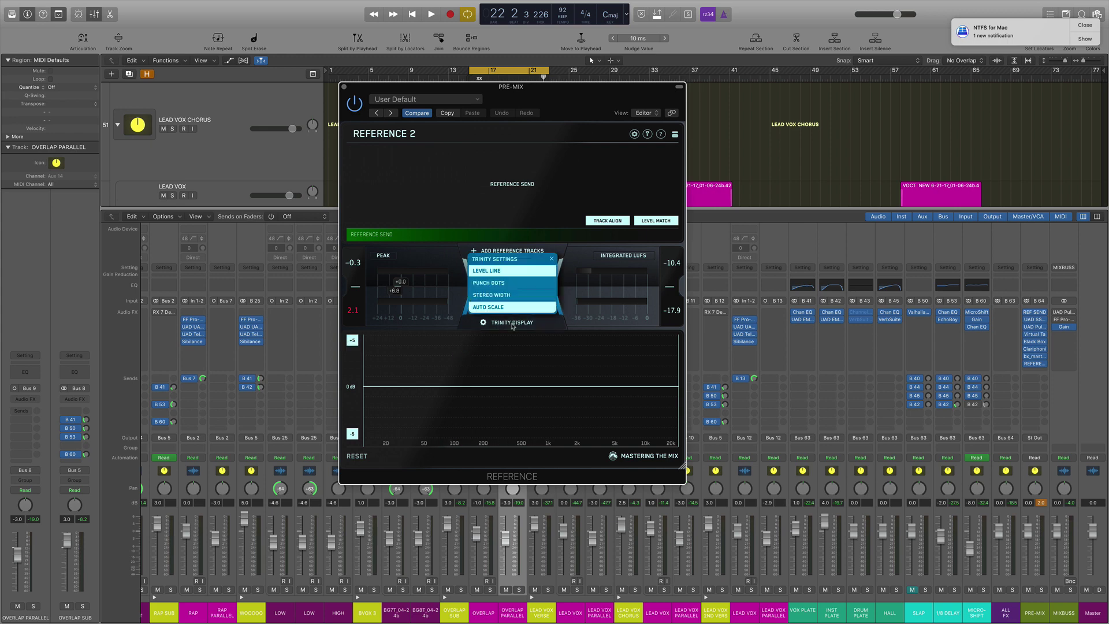
click(496, 271)
click(496, 271)
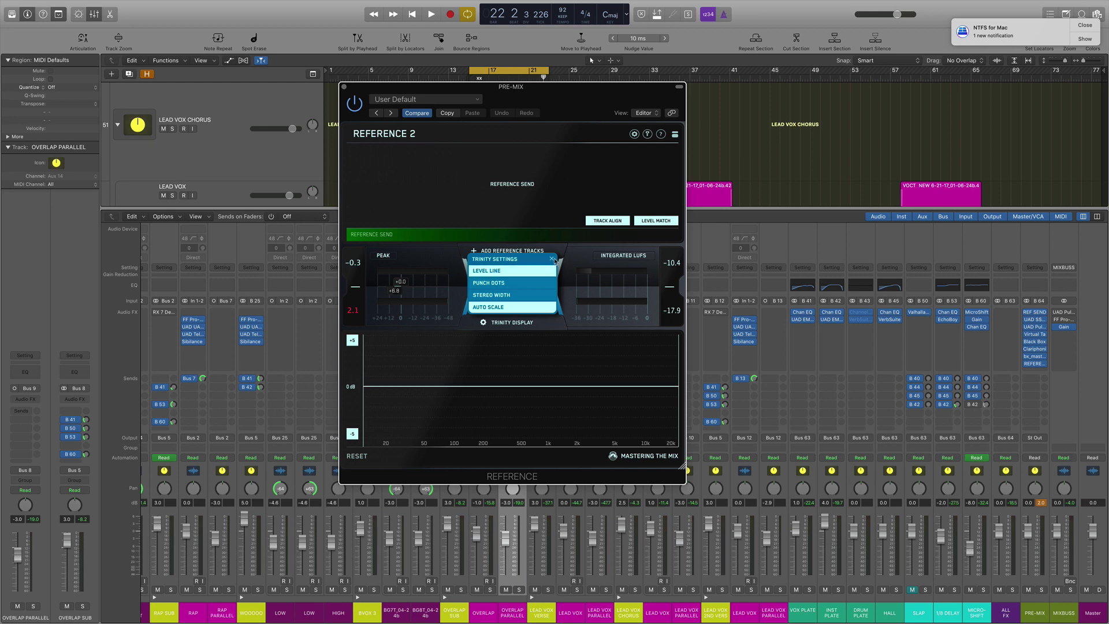
click(551, 259)
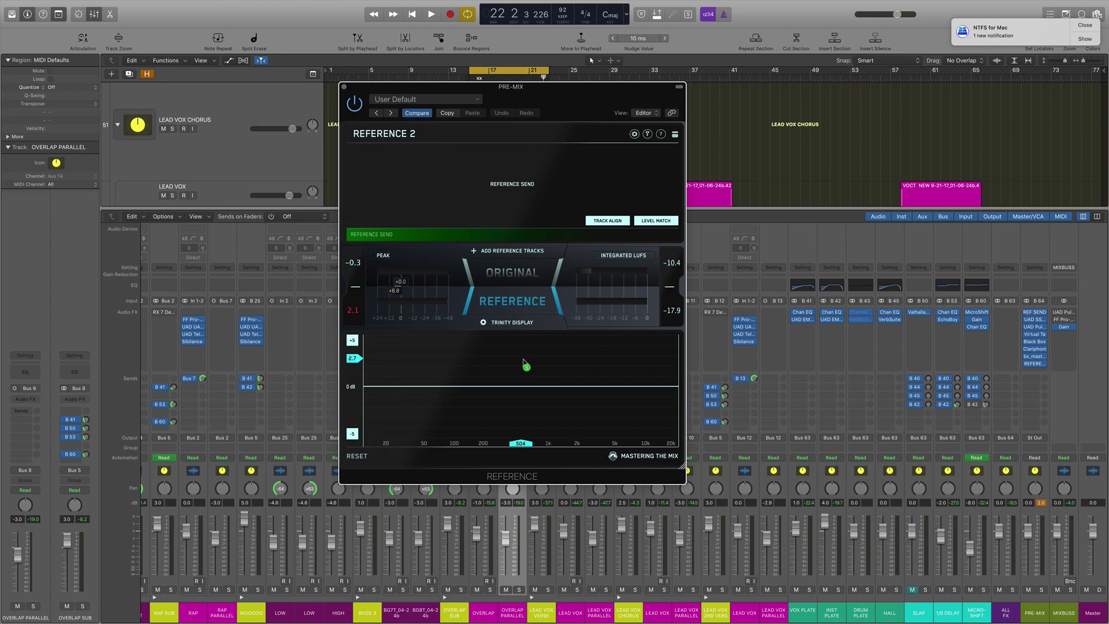
Compare Original and Reference against a level line snapshot in the Trinity display, return to Original and clear the snapshot.
click(514, 274)
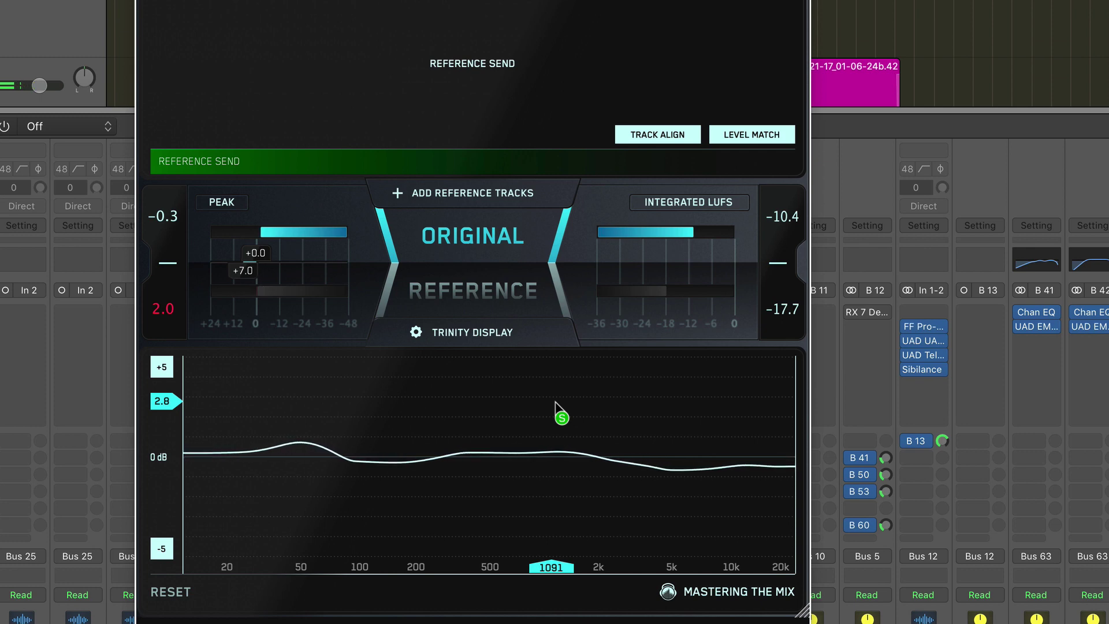
click(490, 293)
click(480, 237)
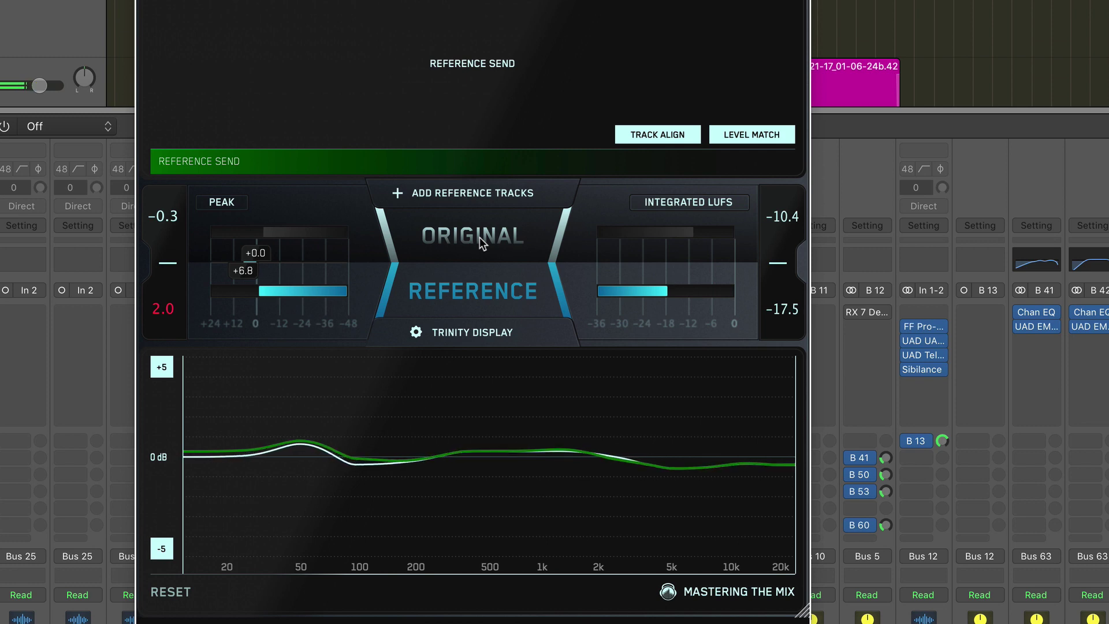
click(479, 237)
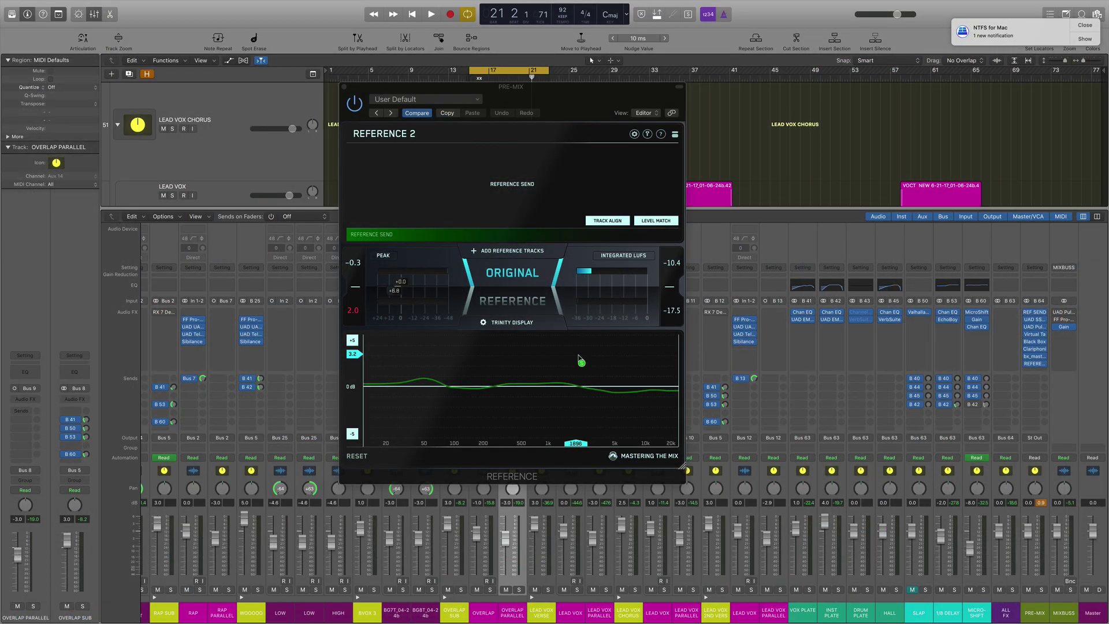
click(579, 358)
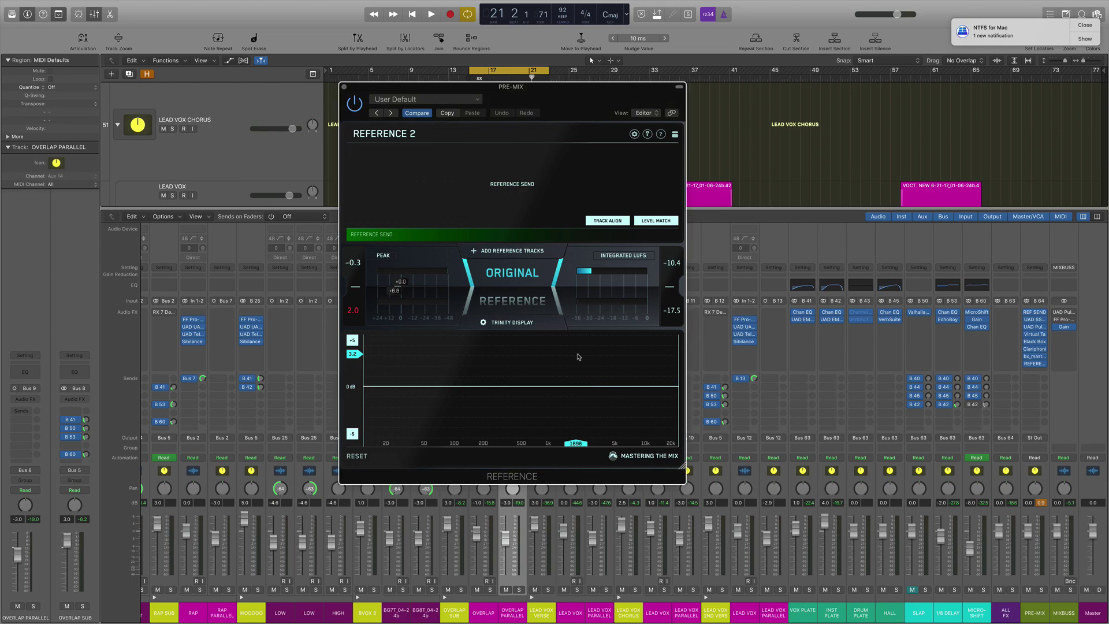
Set Level Line: EQ Match/Difference to Match in the REFERENCE plug-in's settings and save them.
click(626, 166)
click(634, 133)
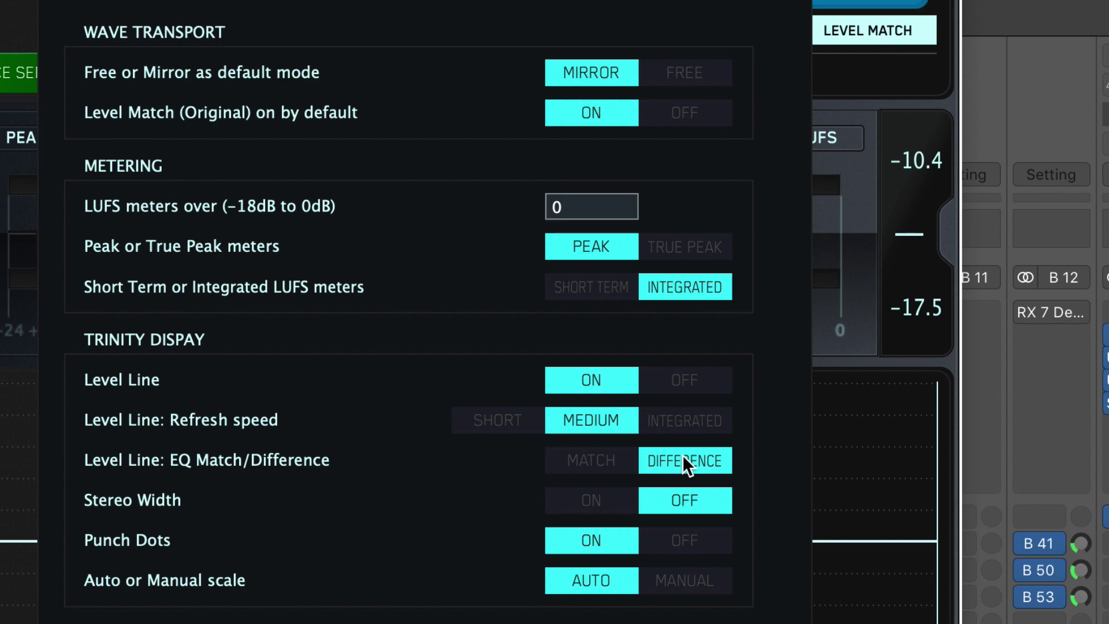
click(593, 460)
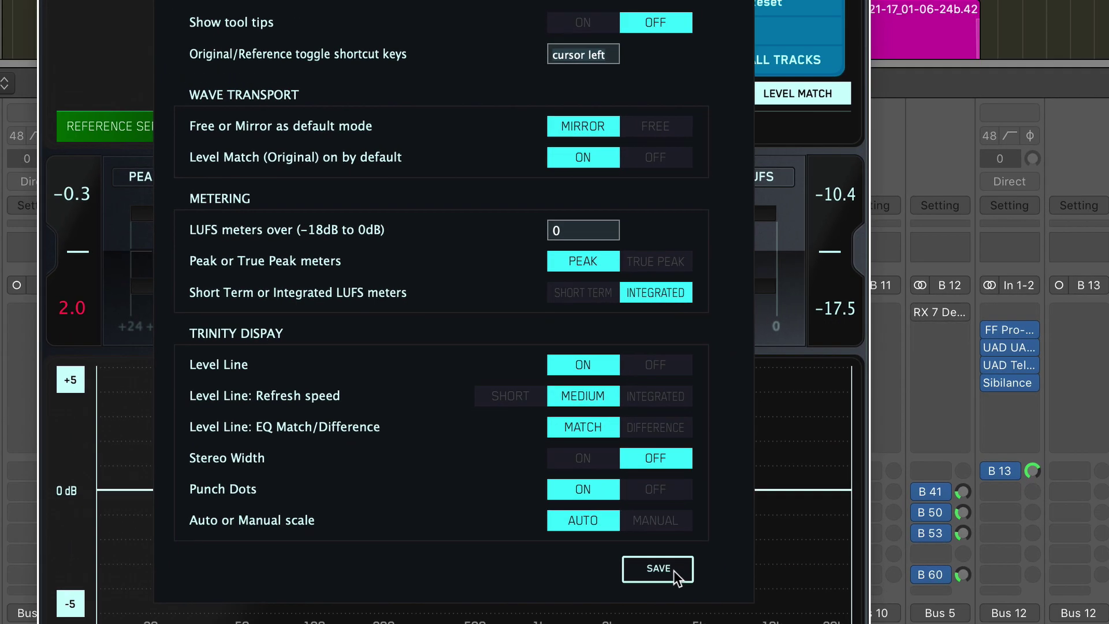
click(674, 570)
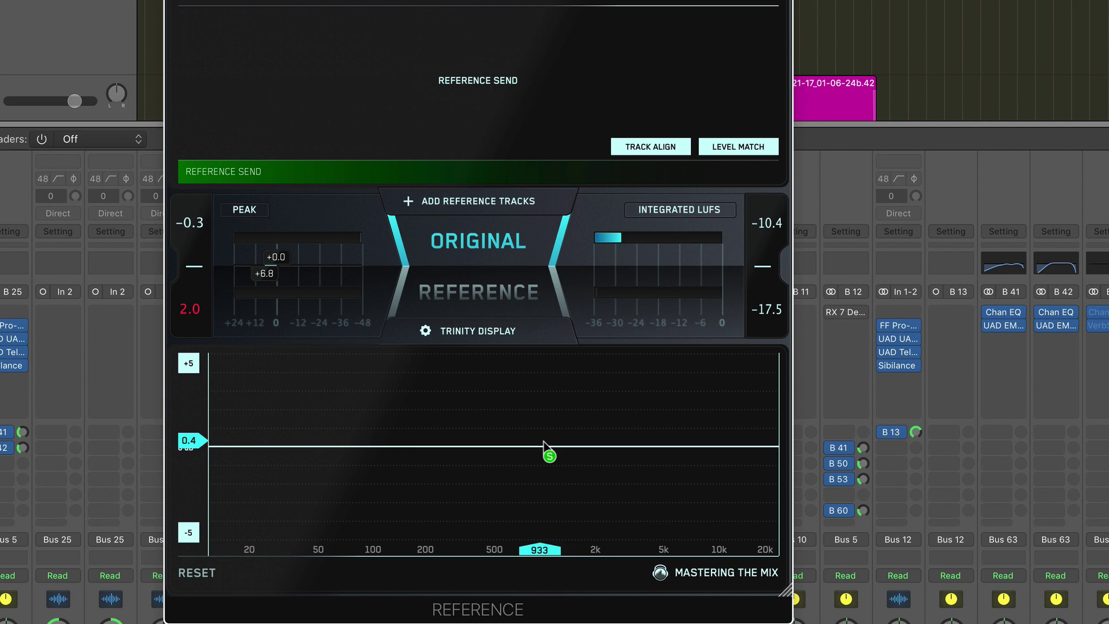
Play the loop to check the level line, and review the Punch Dots and Stereo Width options in the Trinity settings.
key(space)
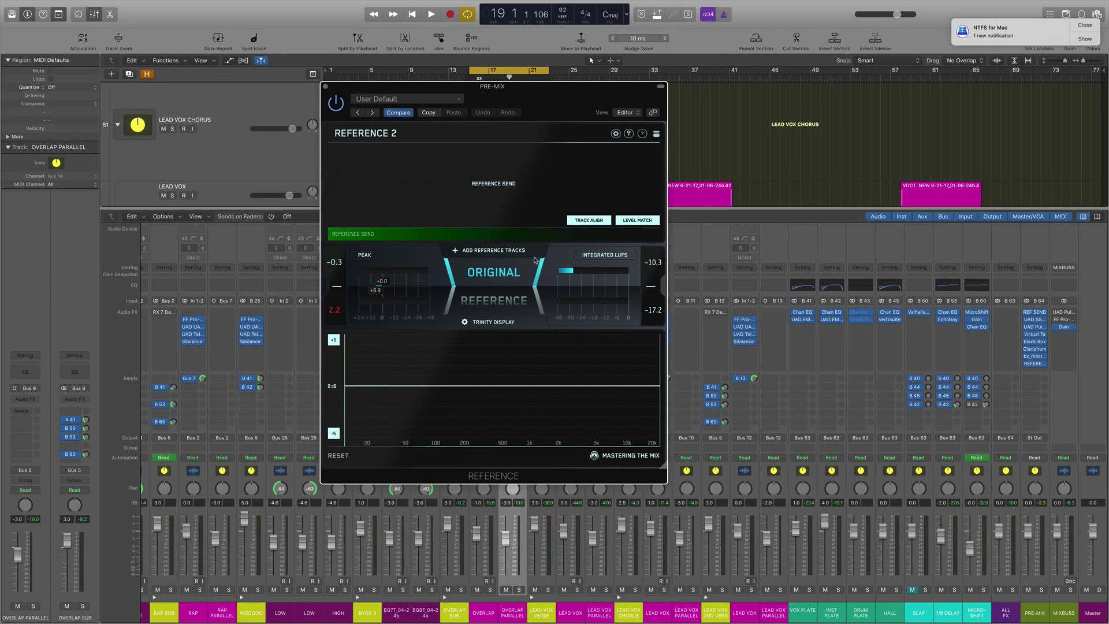
click(503, 324)
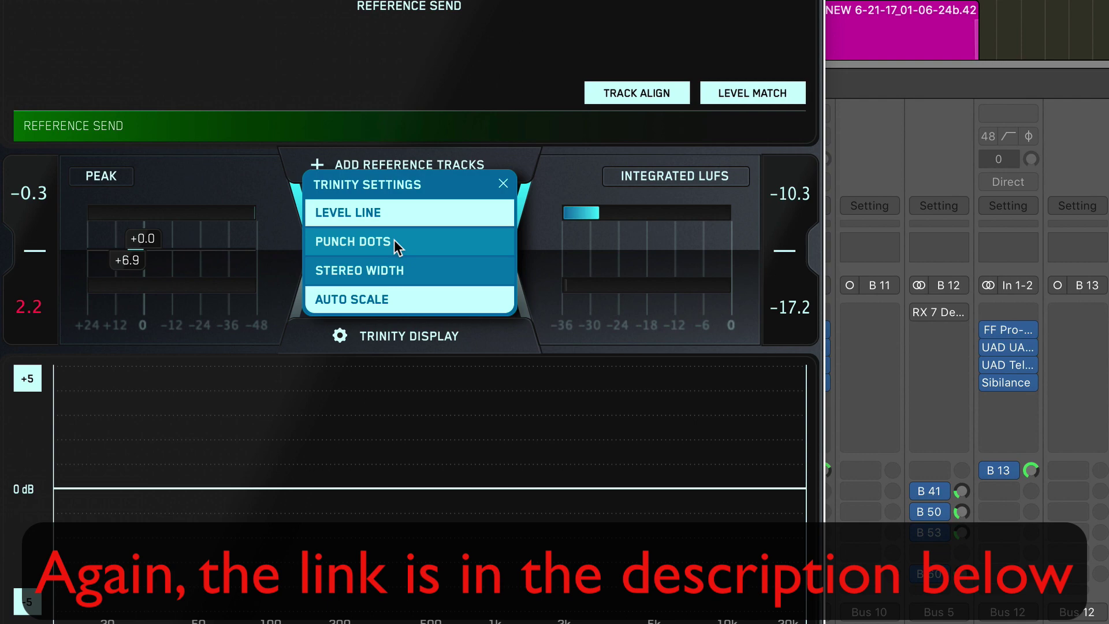
click(503, 186)
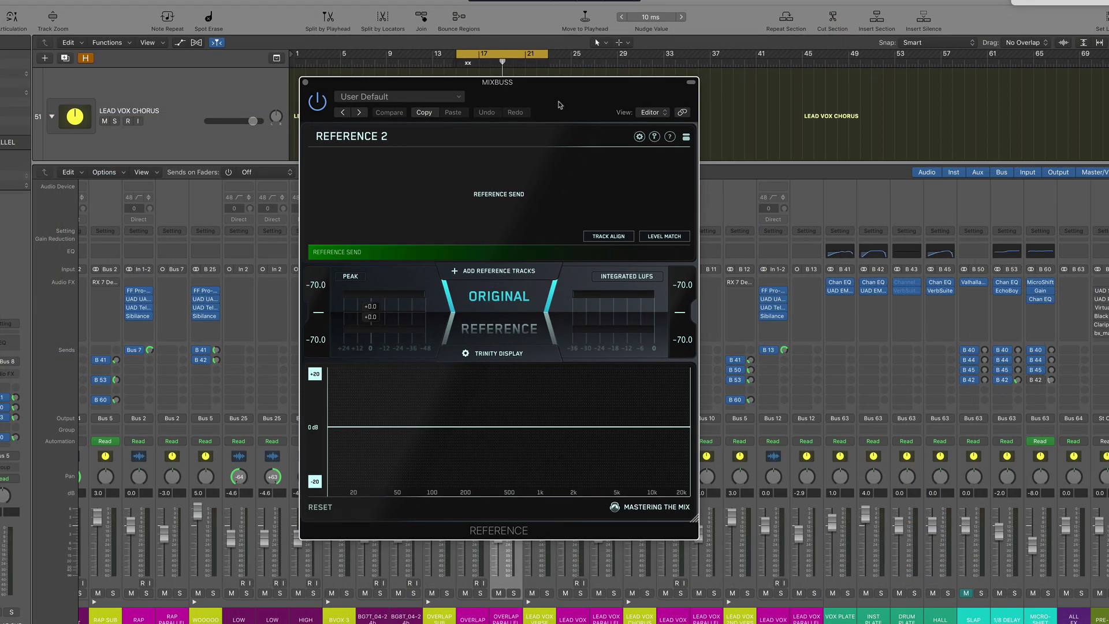
Move the MIXBUSS channel's REFERENCE window aside to expose more of the mixer.
drag(572, 102, 540, 87)
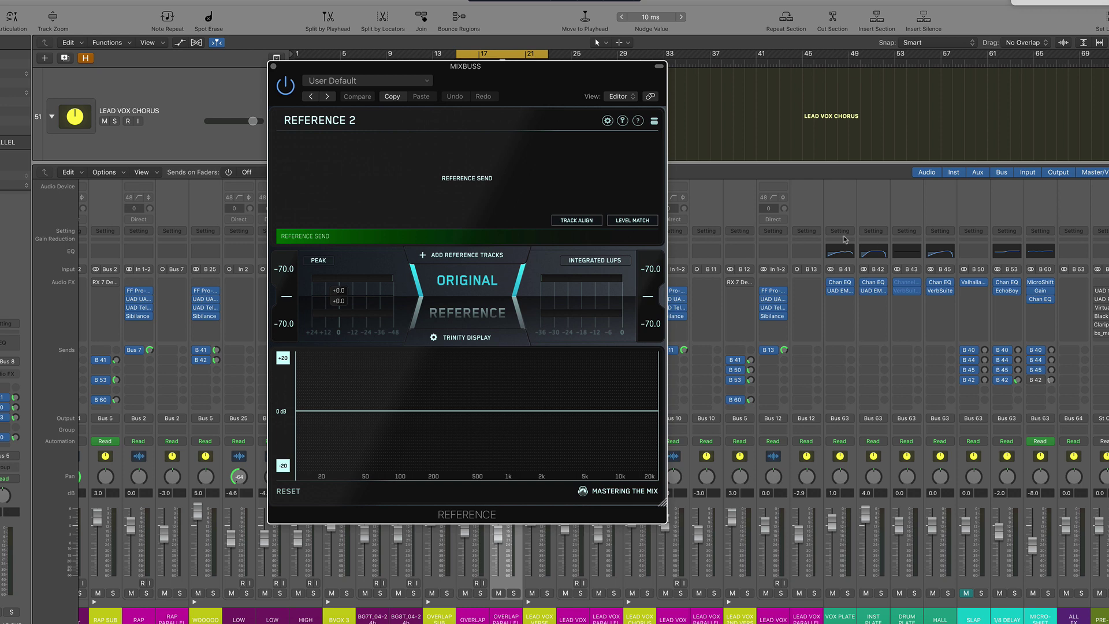
Add 08 The Way You Love Me.m4a and 12 This Kiss.m4a from The Hits folder as reference tracks.
click(469, 257)
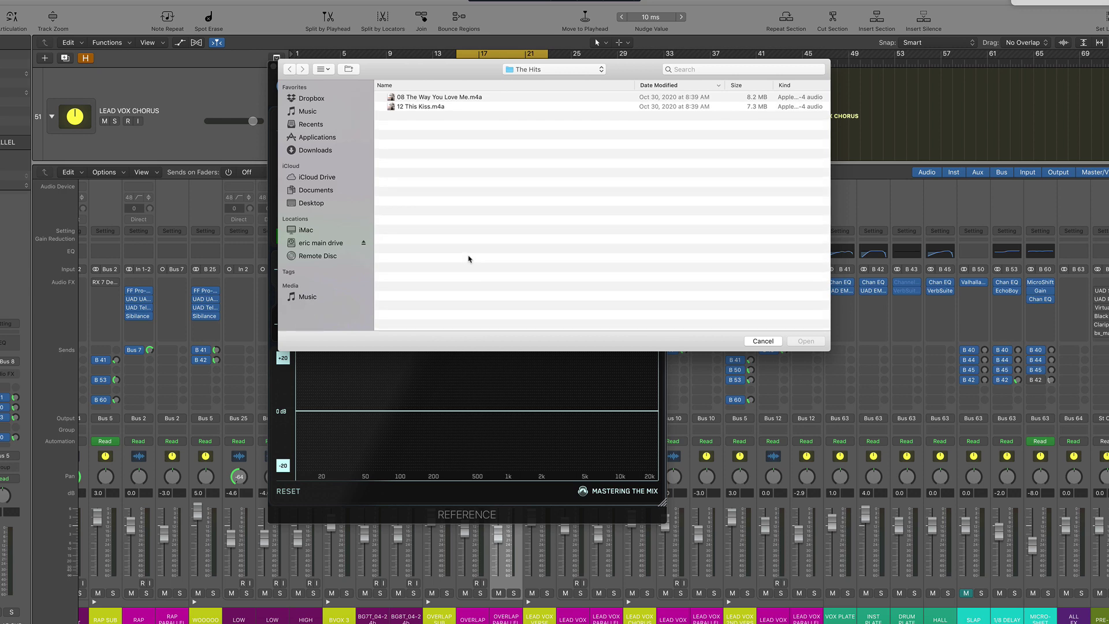
click(419, 99)
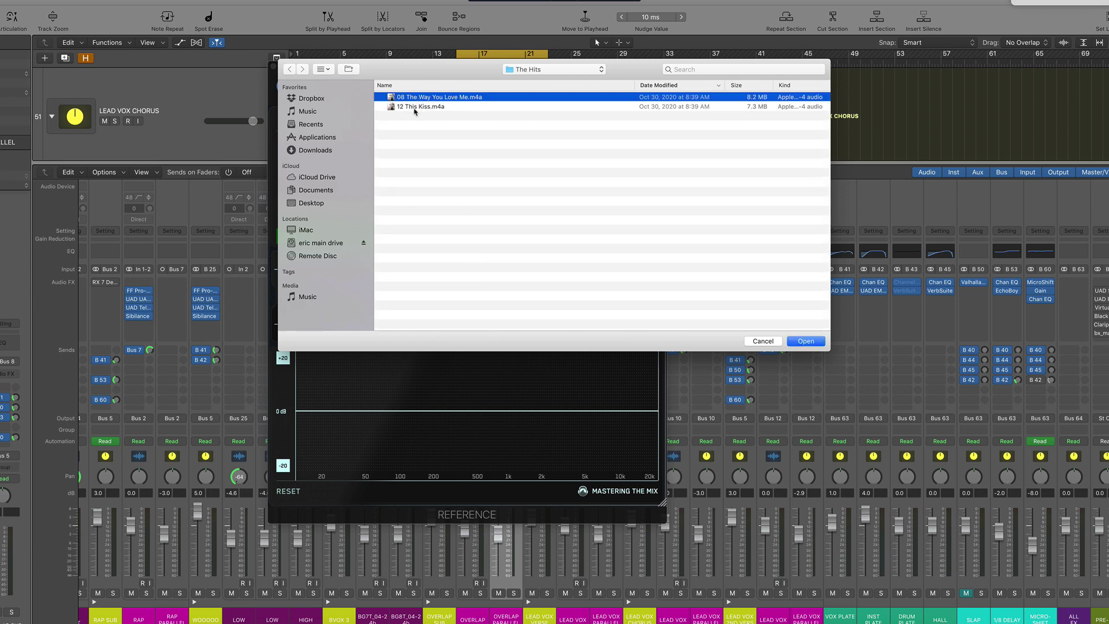
shift+click(415, 107)
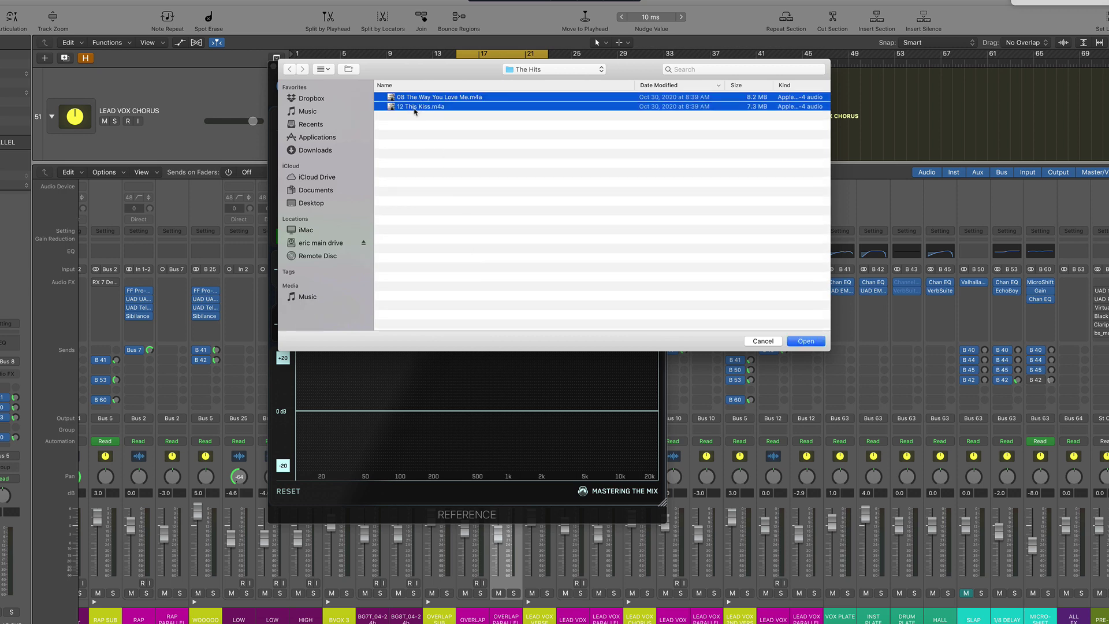
click(806, 342)
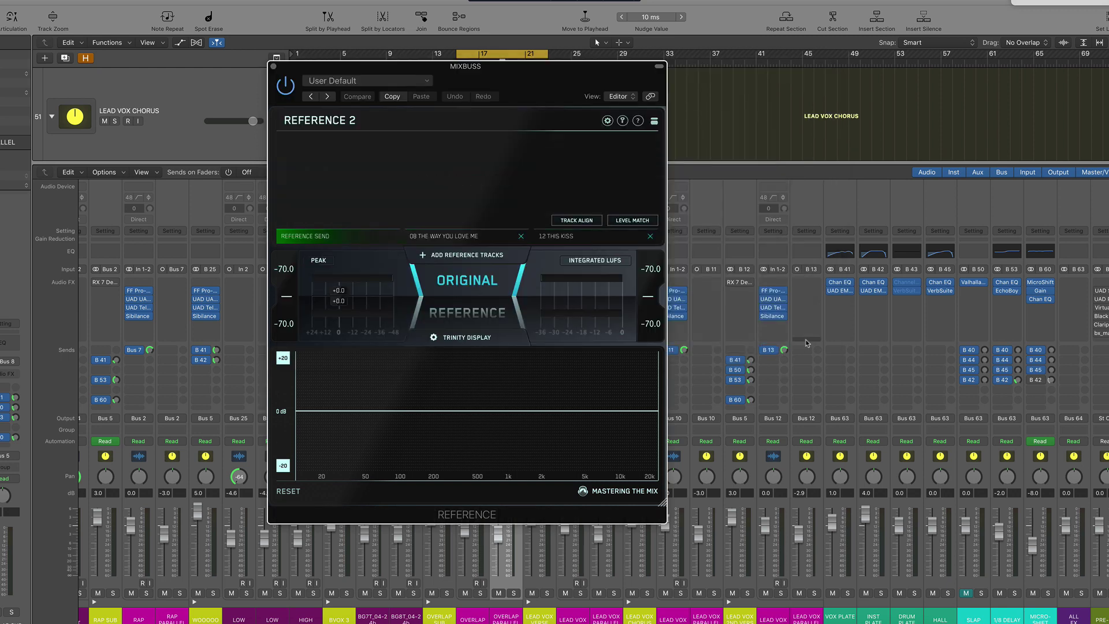
Select the 08 The Way You Love Me reference track and set its wave transport to Free.
click(462, 242)
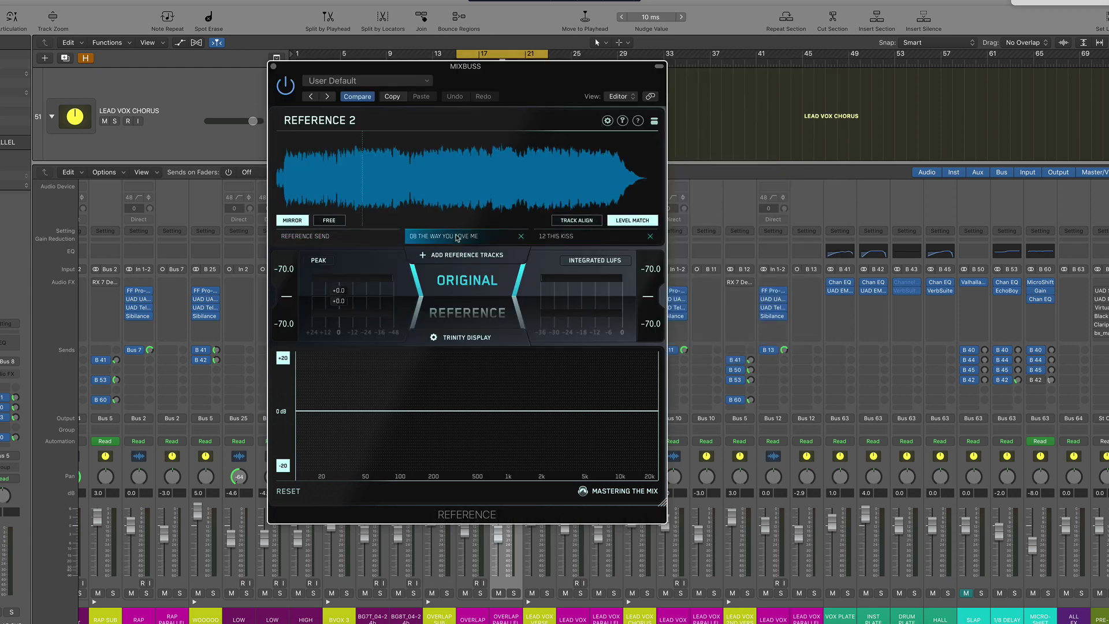
click(330, 220)
click(292, 220)
click(329, 220)
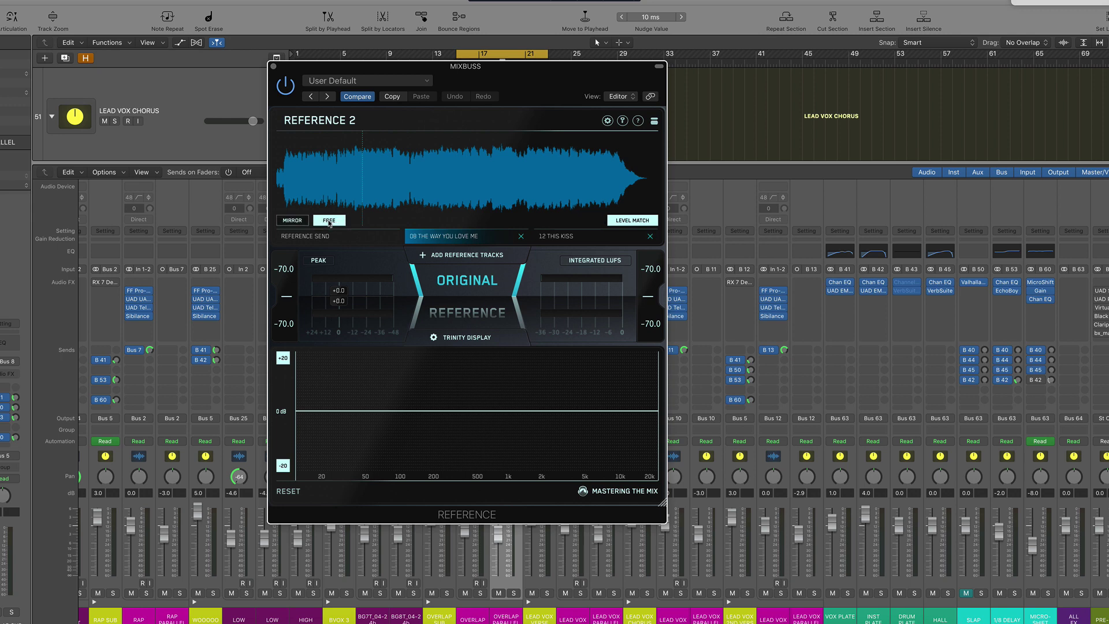
Set the 12 This Kiss reference to Free and review the Level Match options for both reference tracks.
click(558, 236)
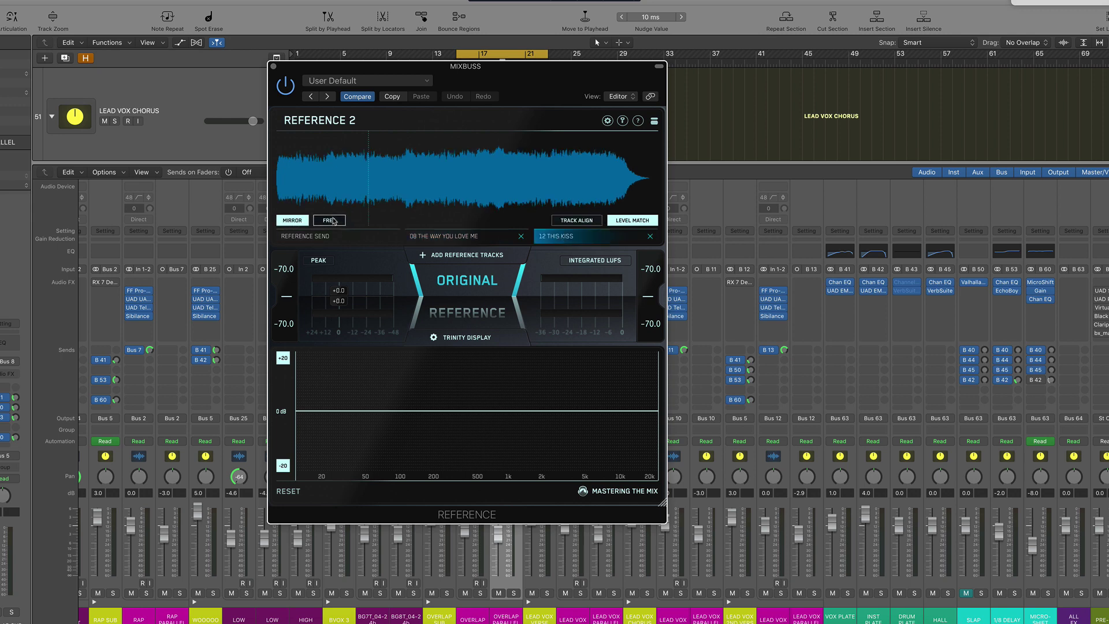
click(470, 238)
click(596, 222)
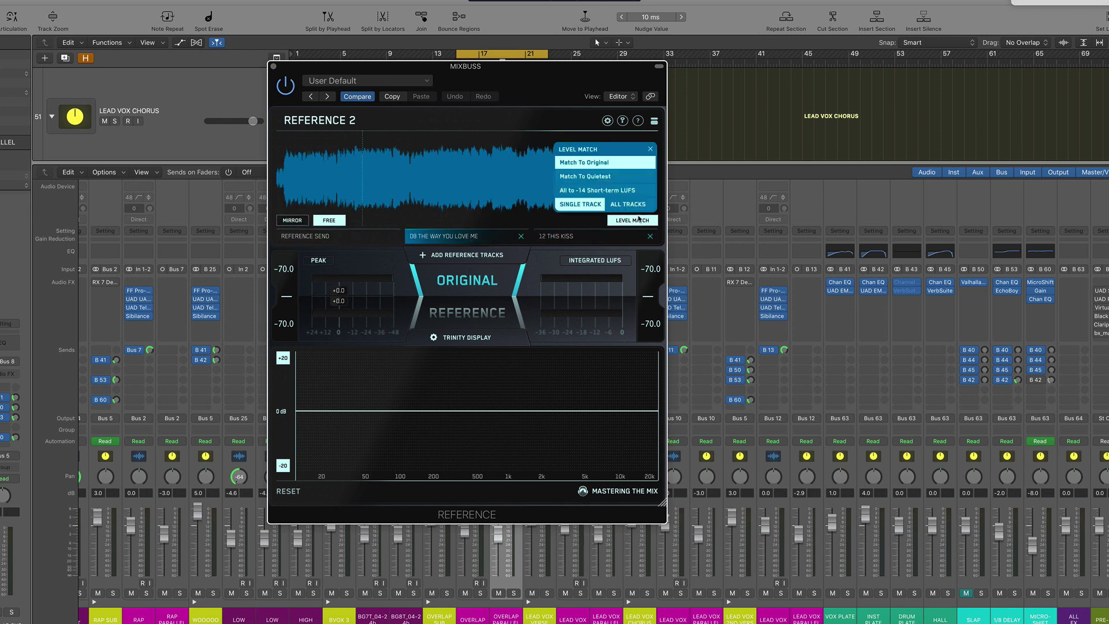
click(592, 243)
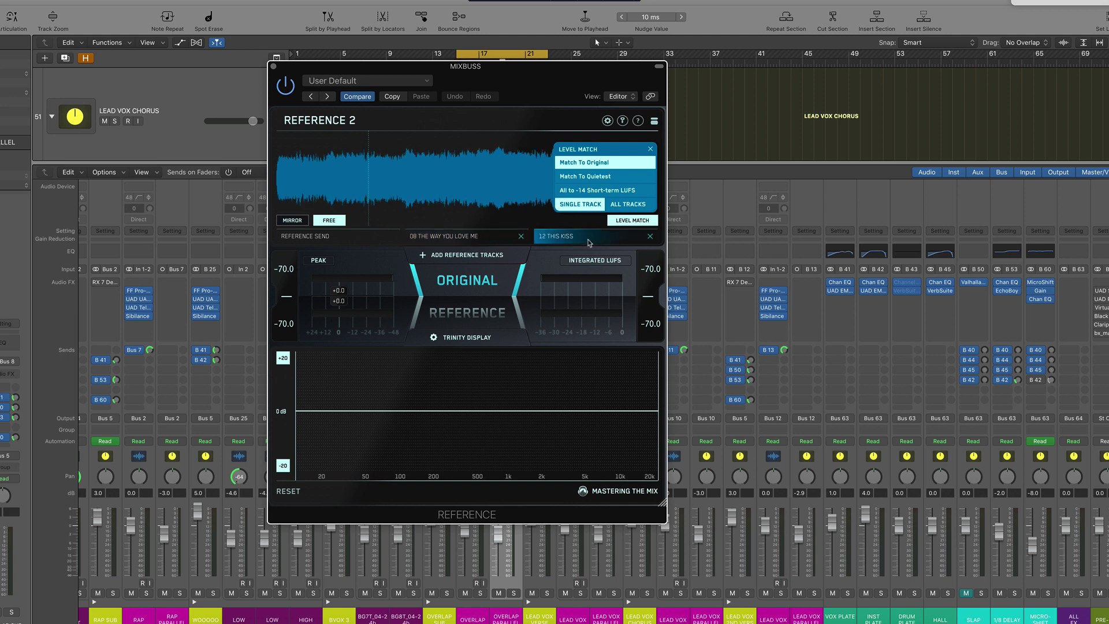
click(469, 243)
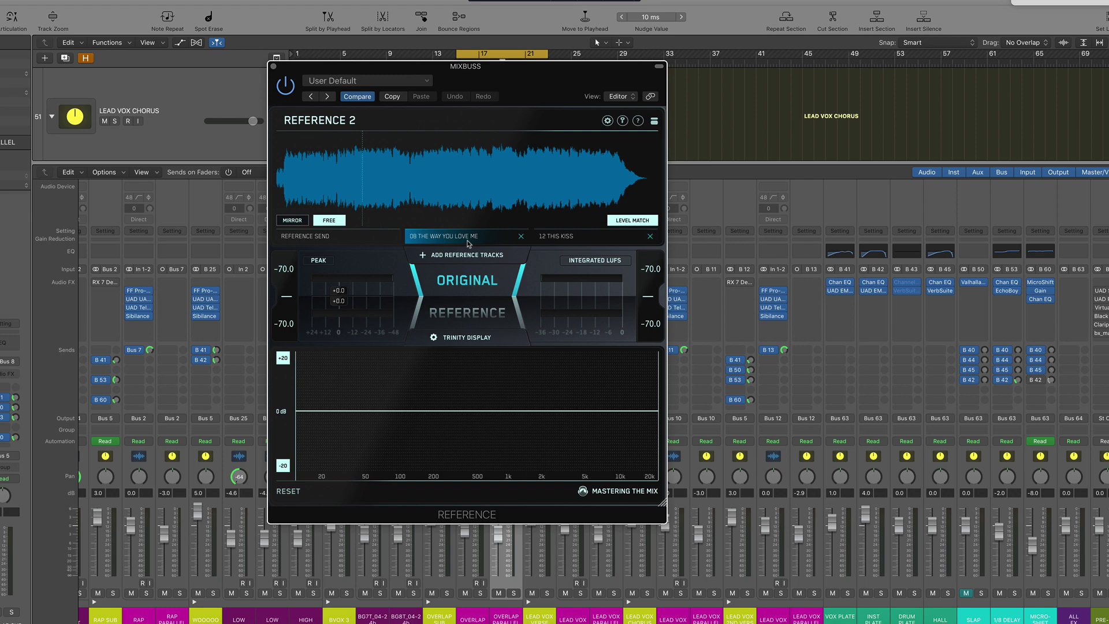
Play the mix and alternate between Original and Reference to compare it with 08 The Way You Love Me.
drag(533, 90, 553, 94)
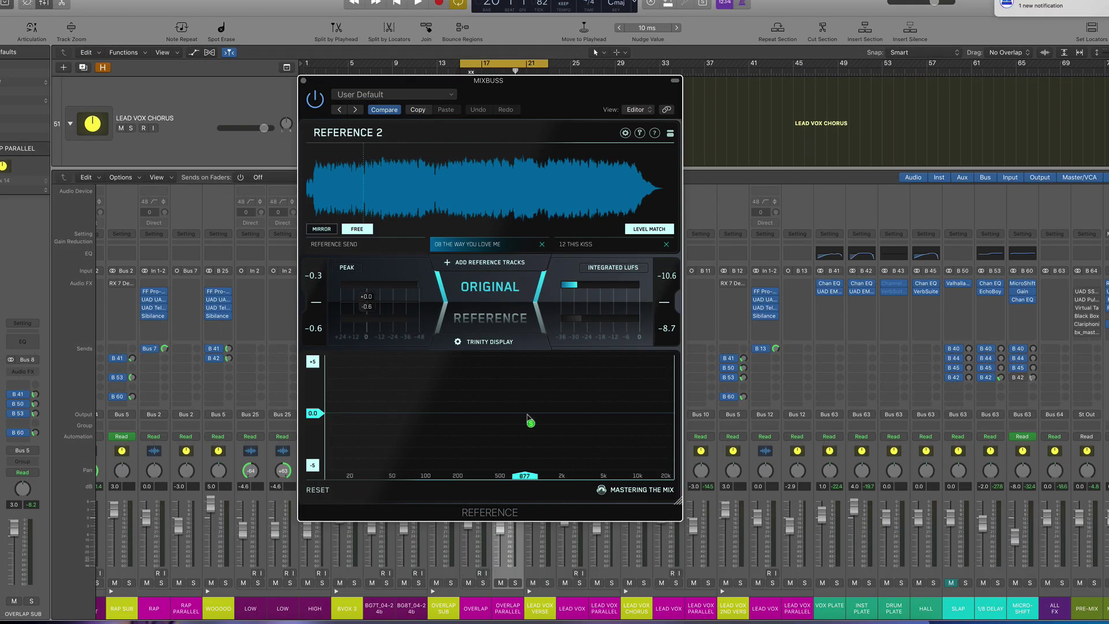
drag(527, 420, 460, 393)
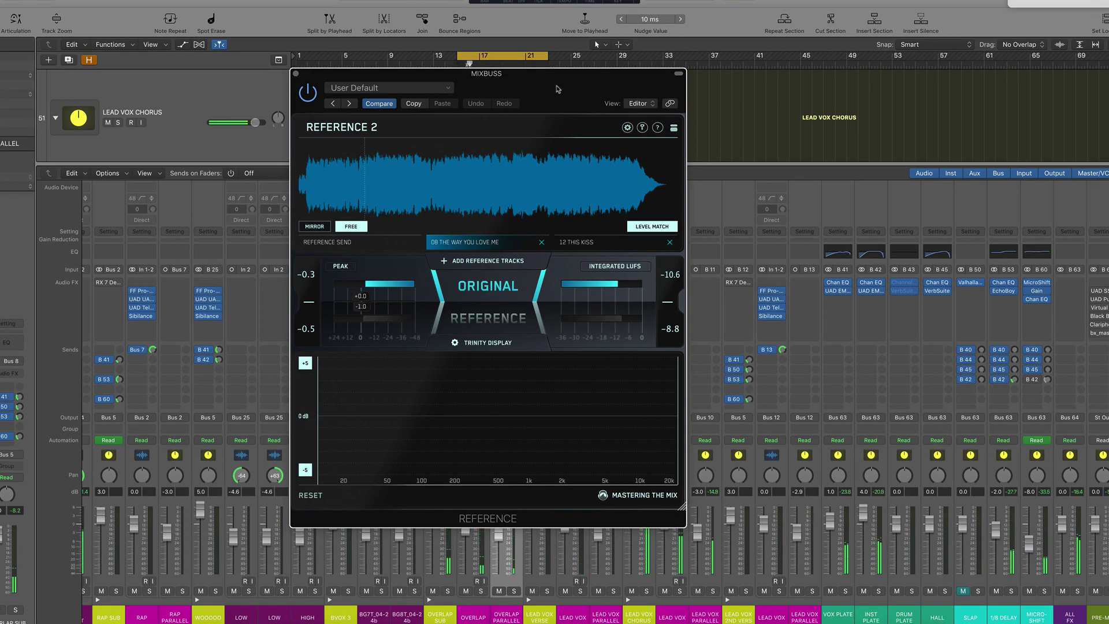
key(Down)
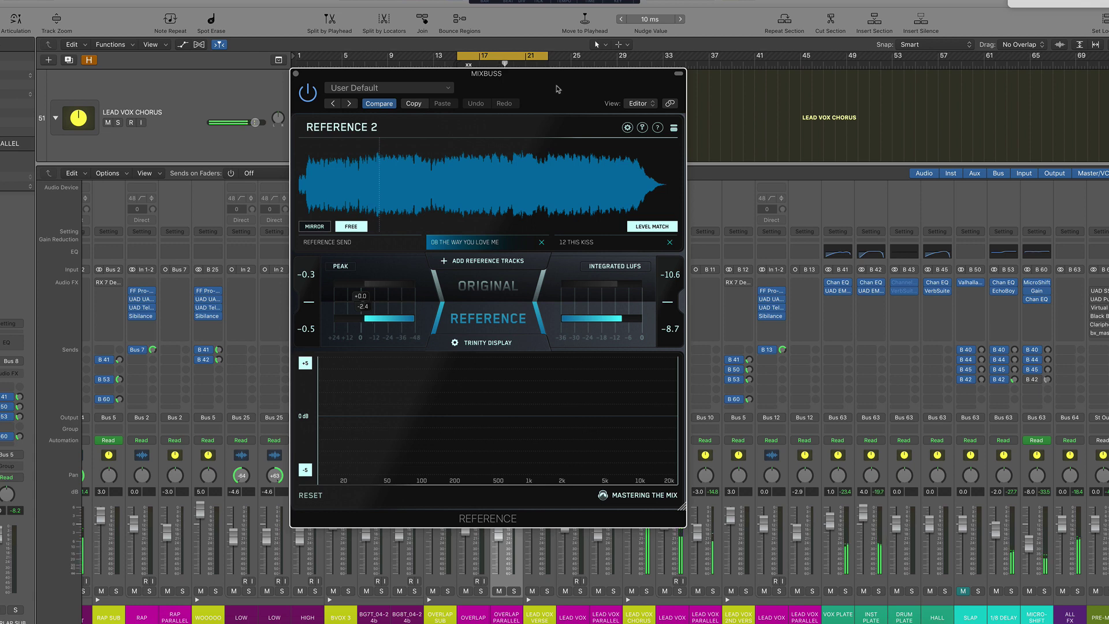
key(Up)
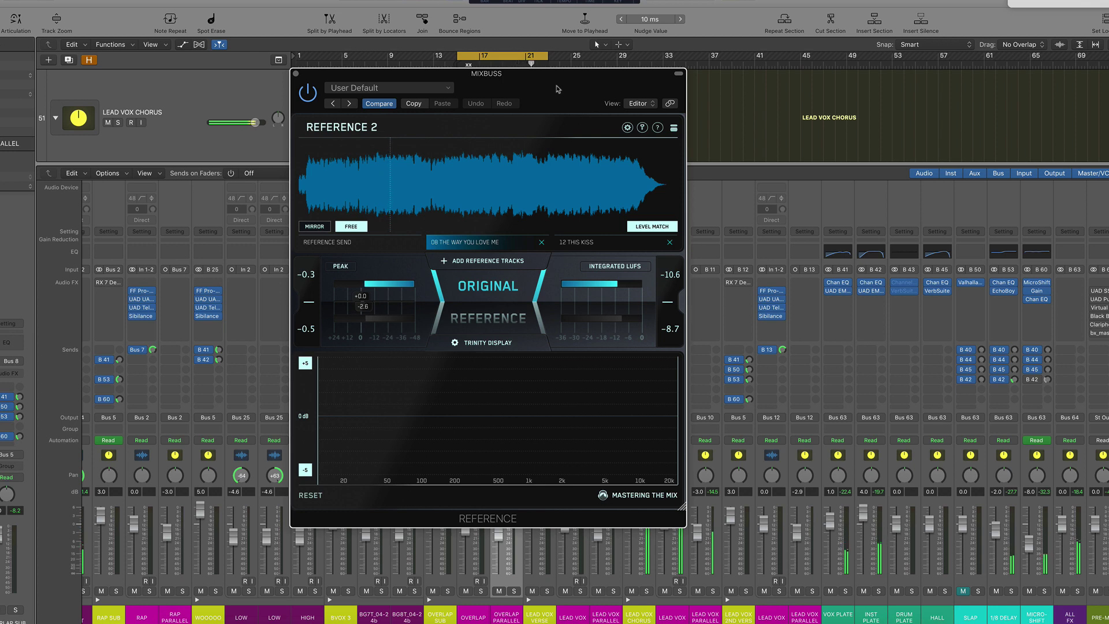
key(r)
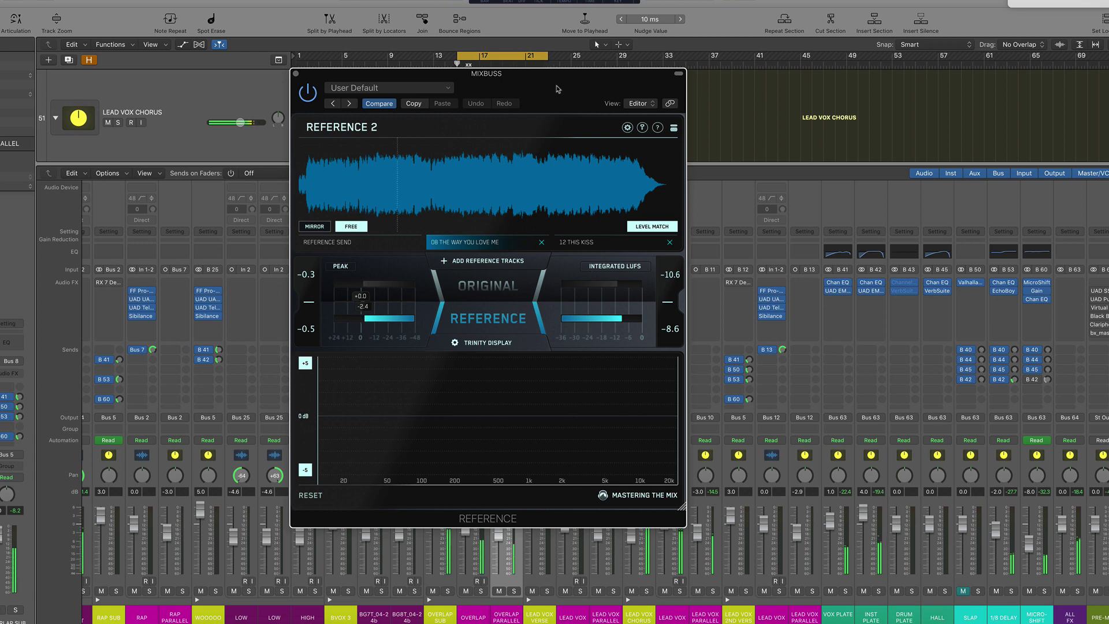
key(r)
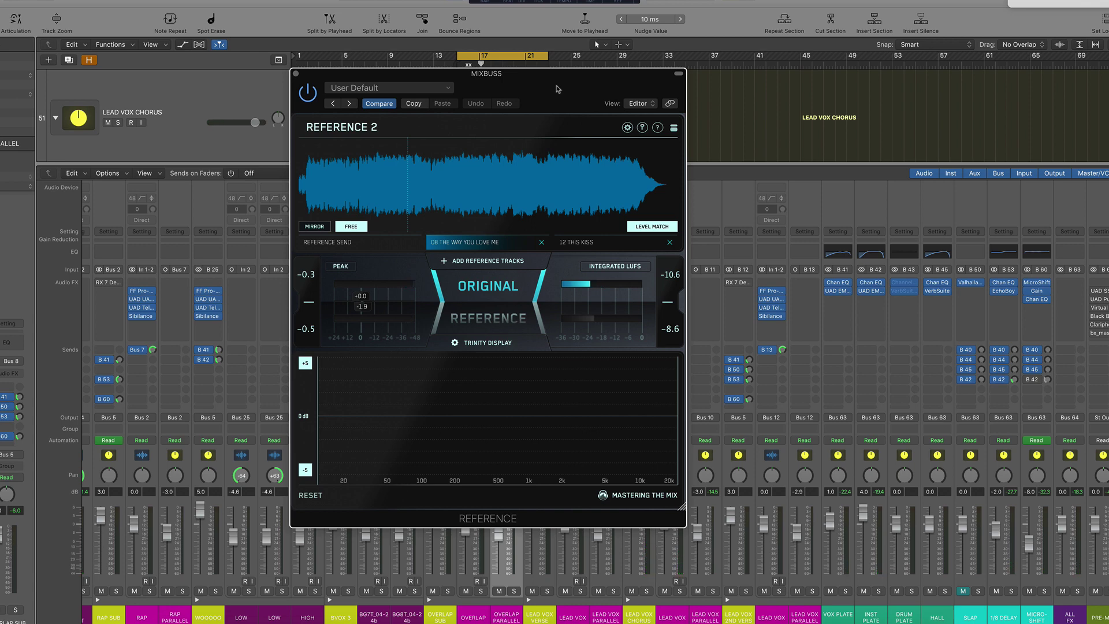
Select the 12 This Kiss reference and loop a short section near the start of its waveform.
click(590, 247)
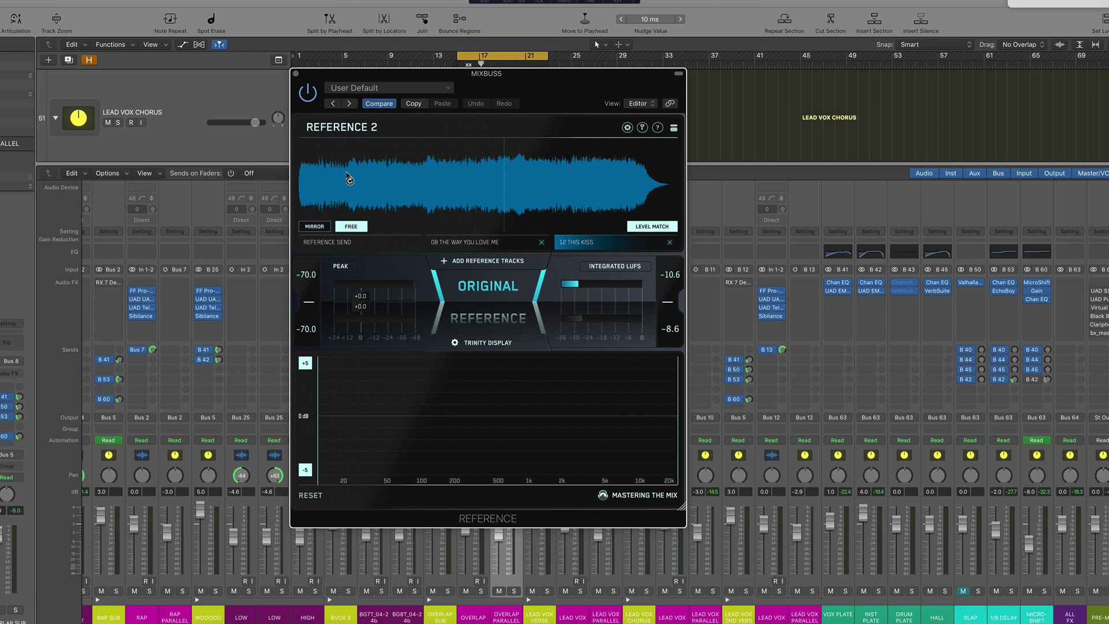
drag(349, 179, 400, 179)
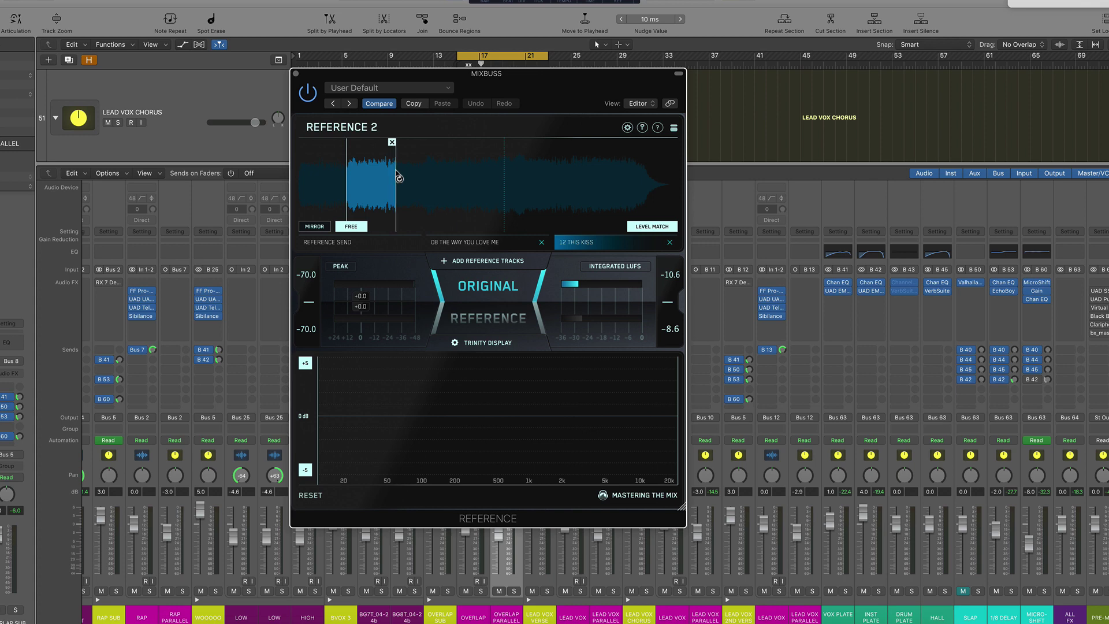
drag(399, 179, 400, 179)
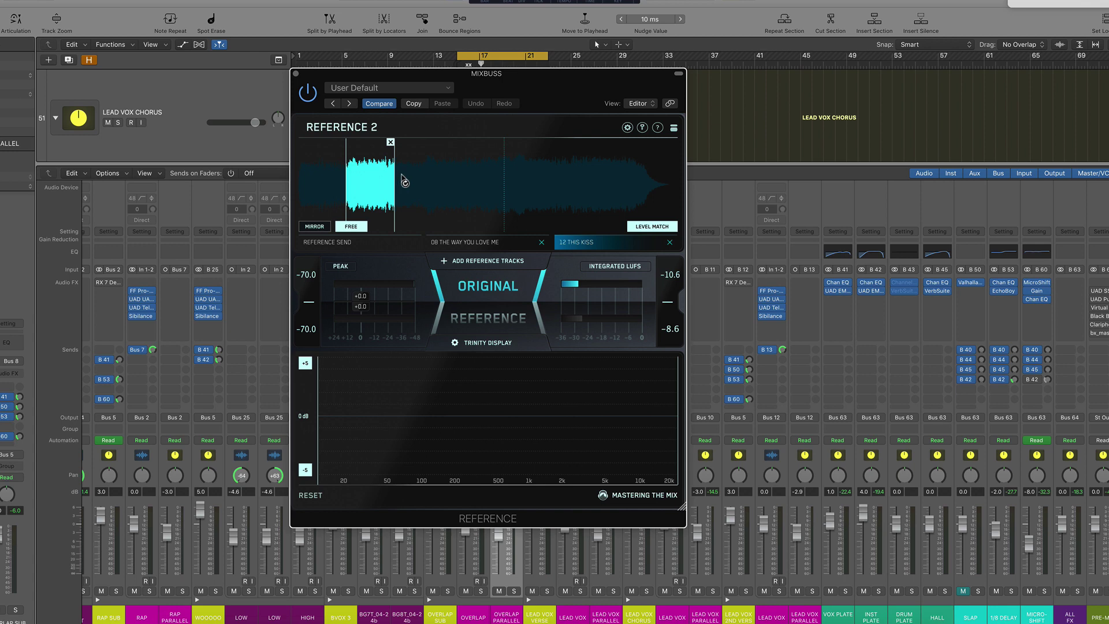
click(350, 186)
drag(350, 186, 392, 185)
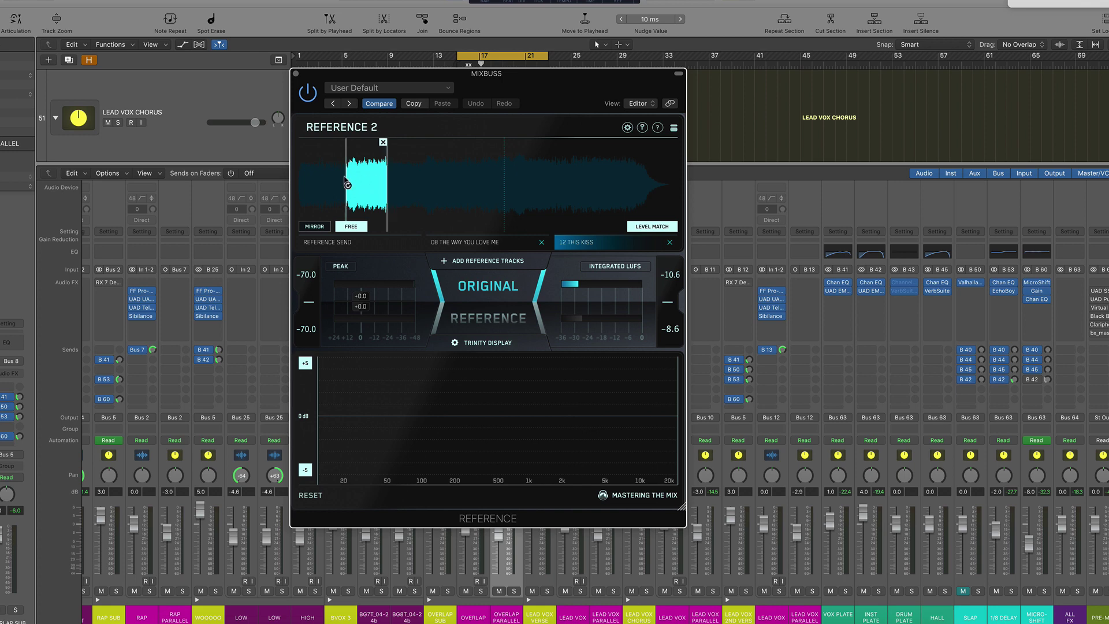
Play the mix and alternate between Original and Reference to compare it with the looped section of 12 This Kiss.
key(space)
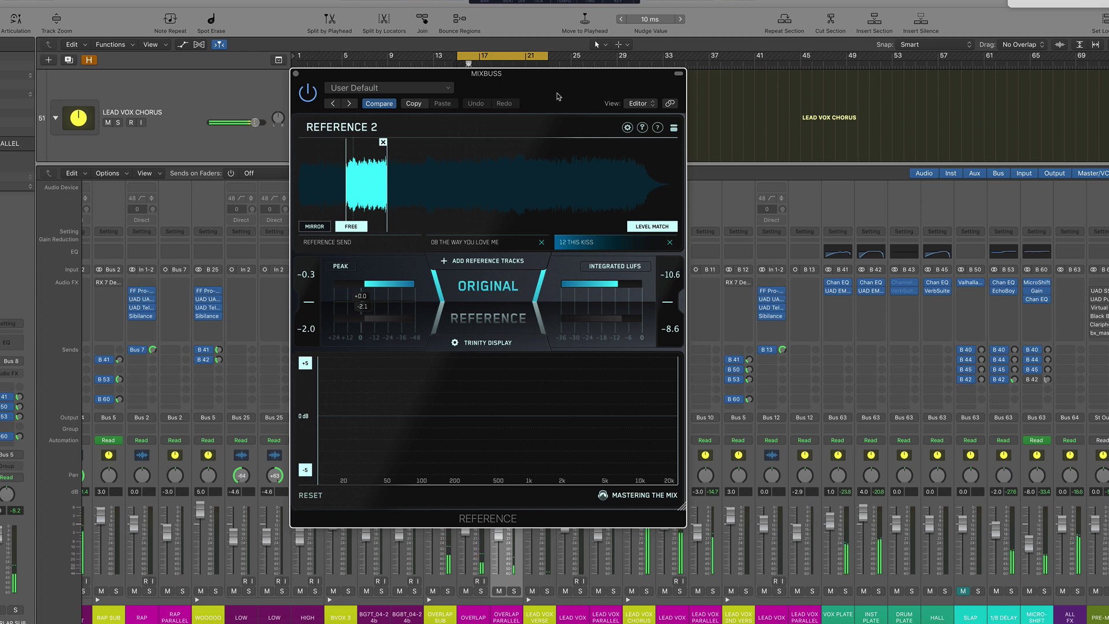
key(r)
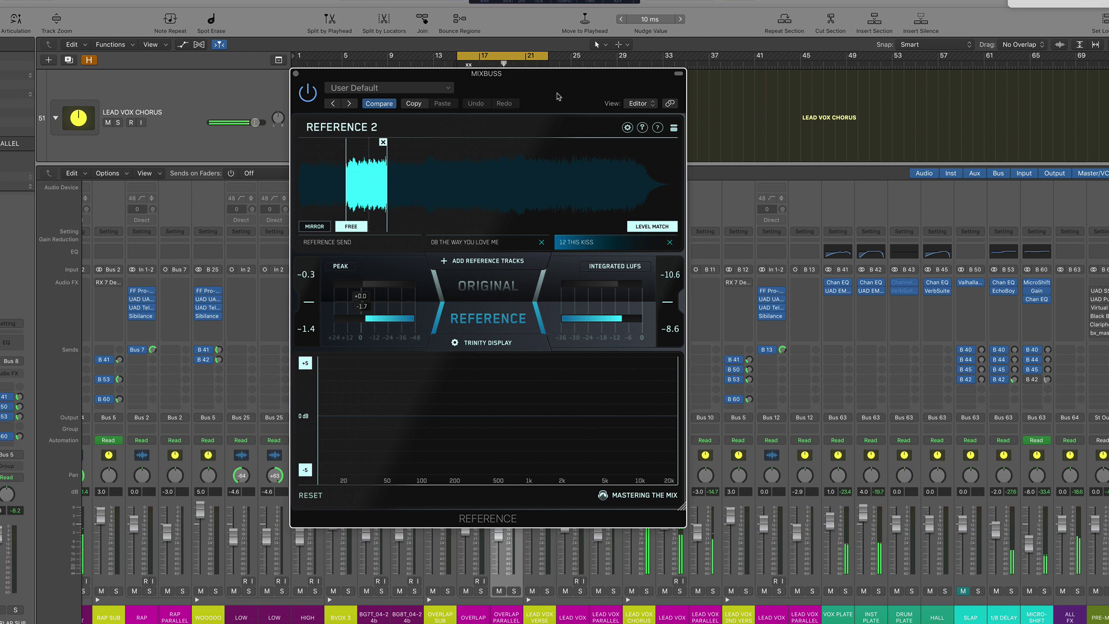
key(r)
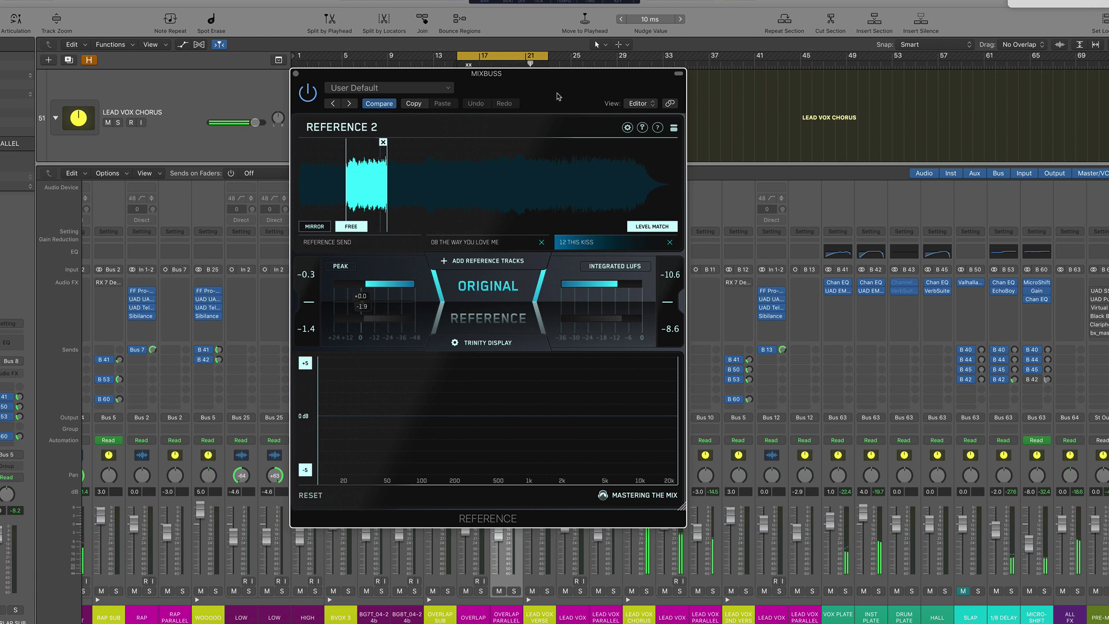
key(r)
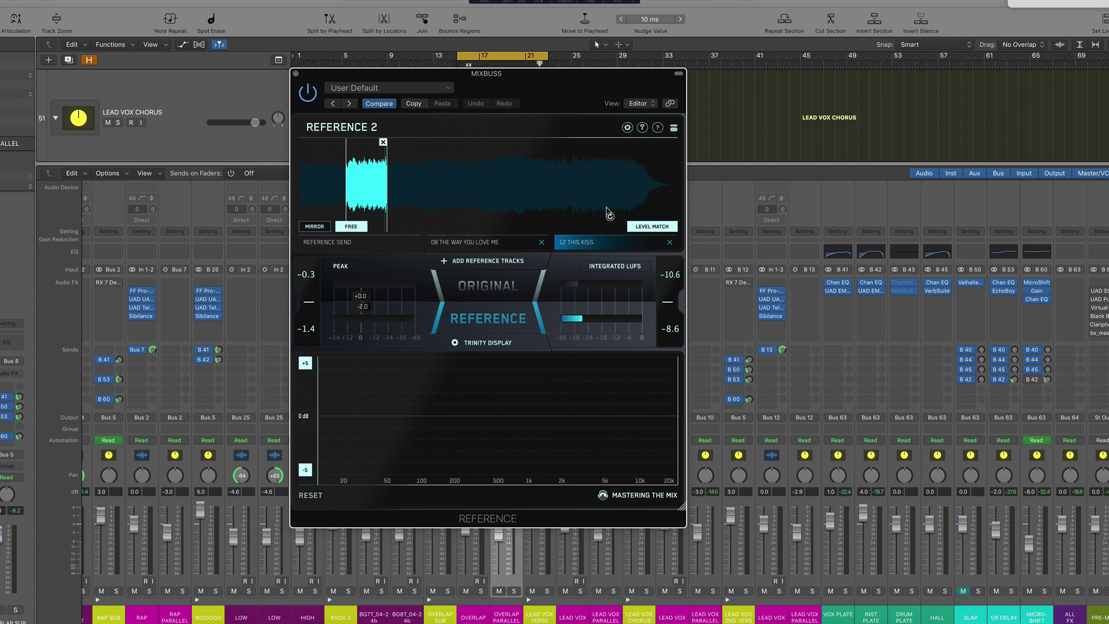
Loop a section in the first half of 08 The Way You Love Me, then redefine the loop slightly further along.
click(469, 242)
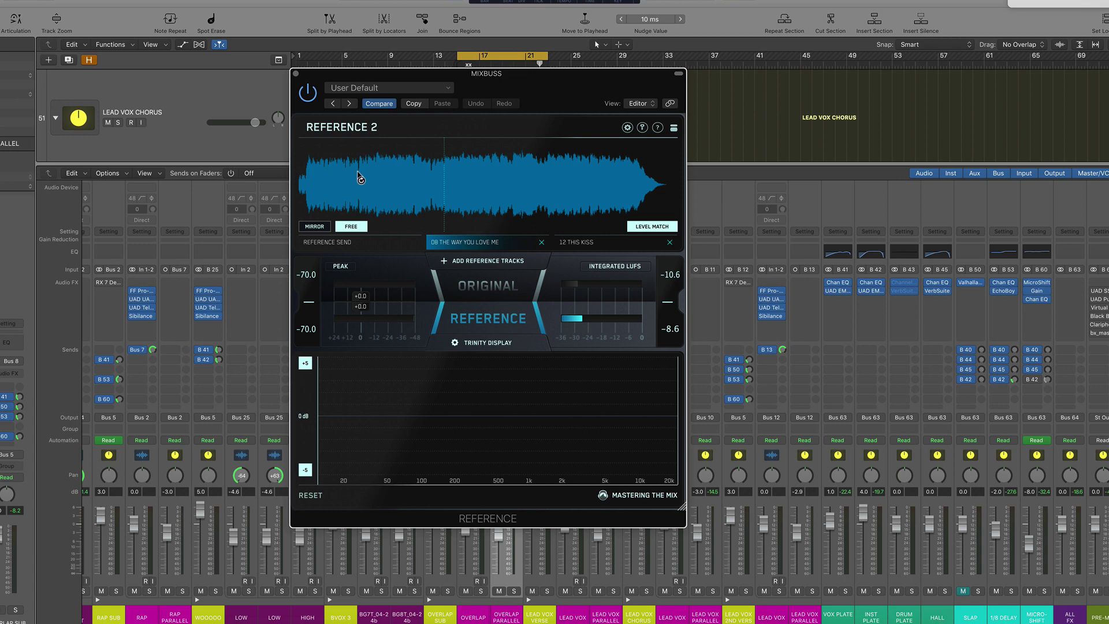
drag(358, 172, 410, 173)
key(space)
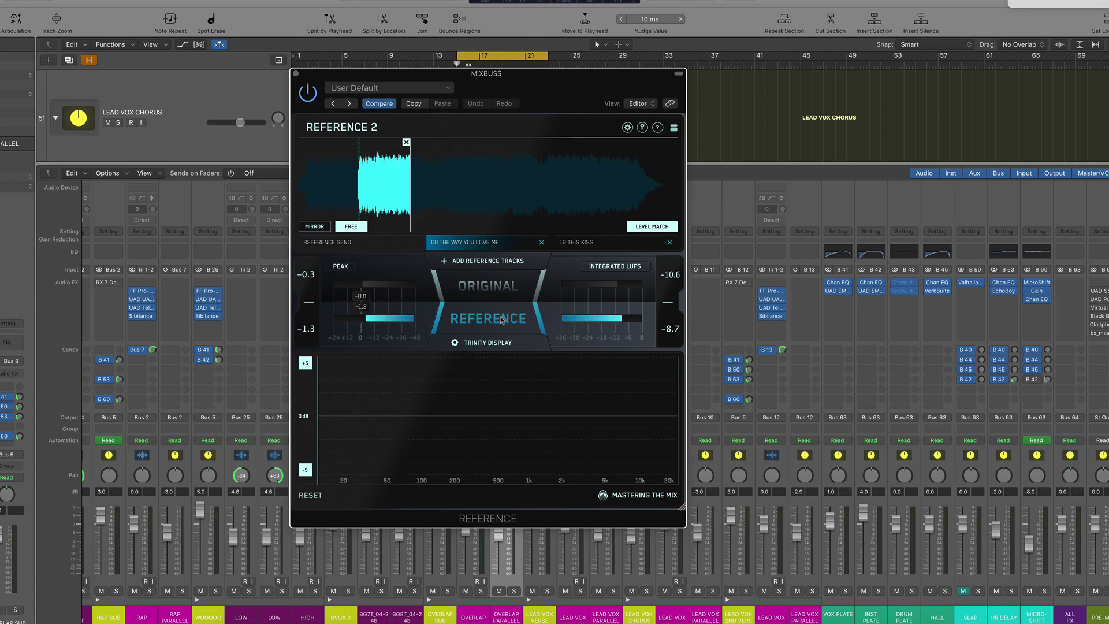
drag(383, 172, 424, 175)
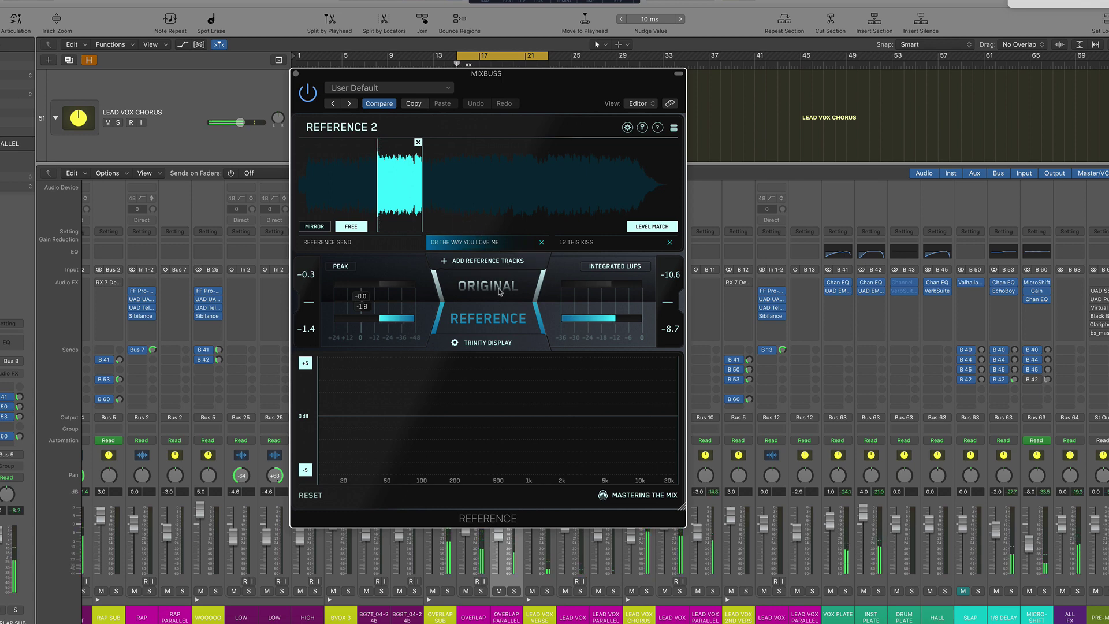
Turn on the Level Line in the Trinity display and switch monitoring to Original.
click(493, 344)
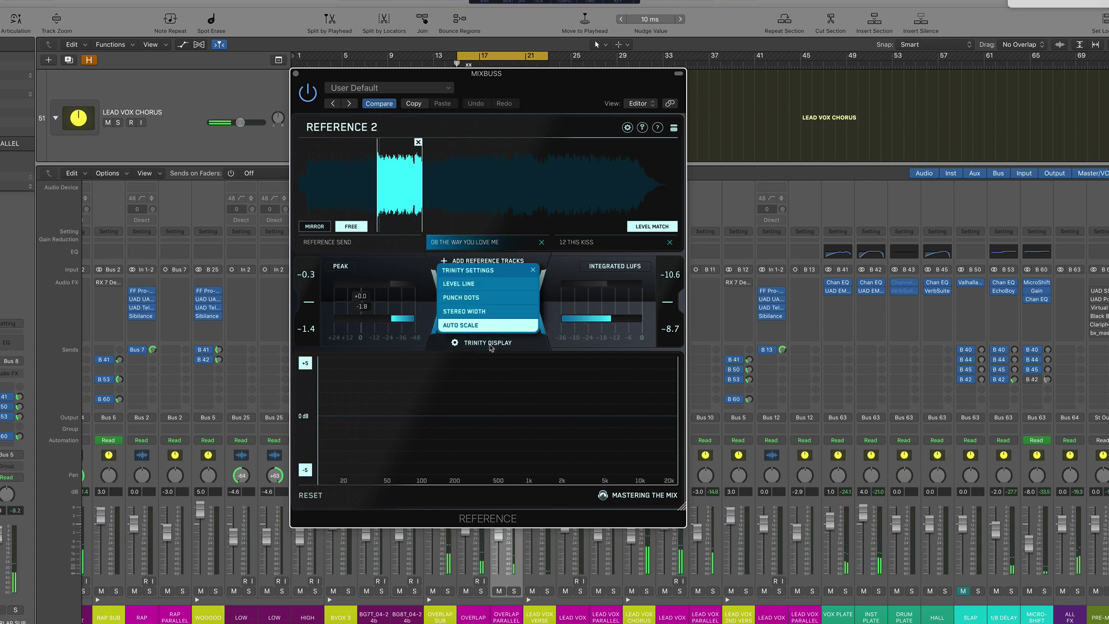
click(460, 284)
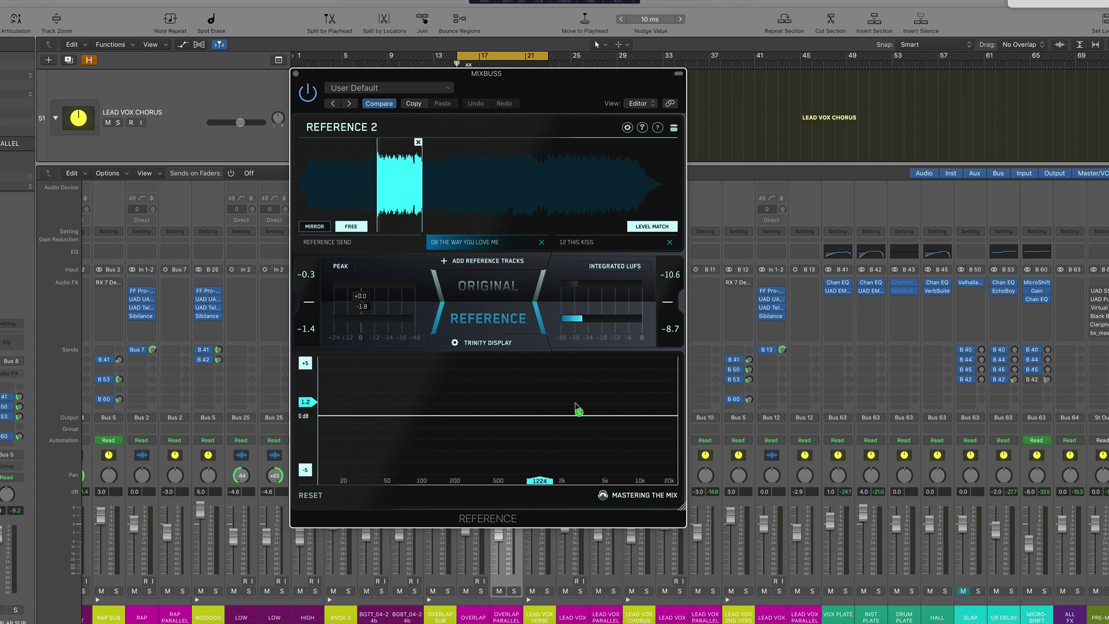
click(488, 286)
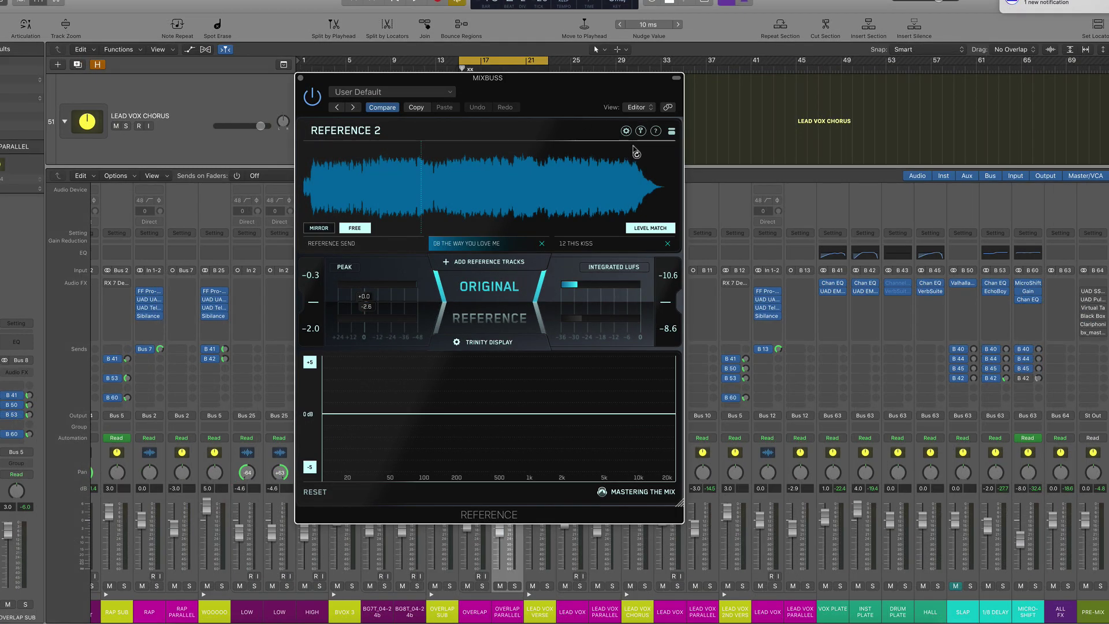
Review the Level Line: EQ Match/Difference option, save the plug-in settings and reposition the REFERENCE window.
click(627, 127)
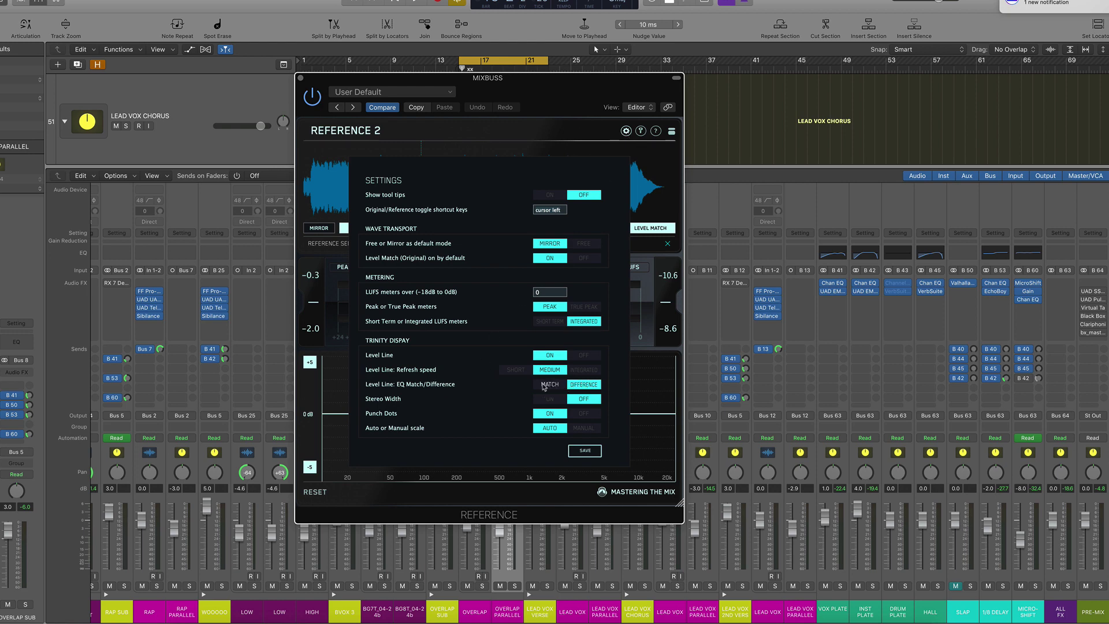
click(587, 451)
drag(562, 97, 540, 88)
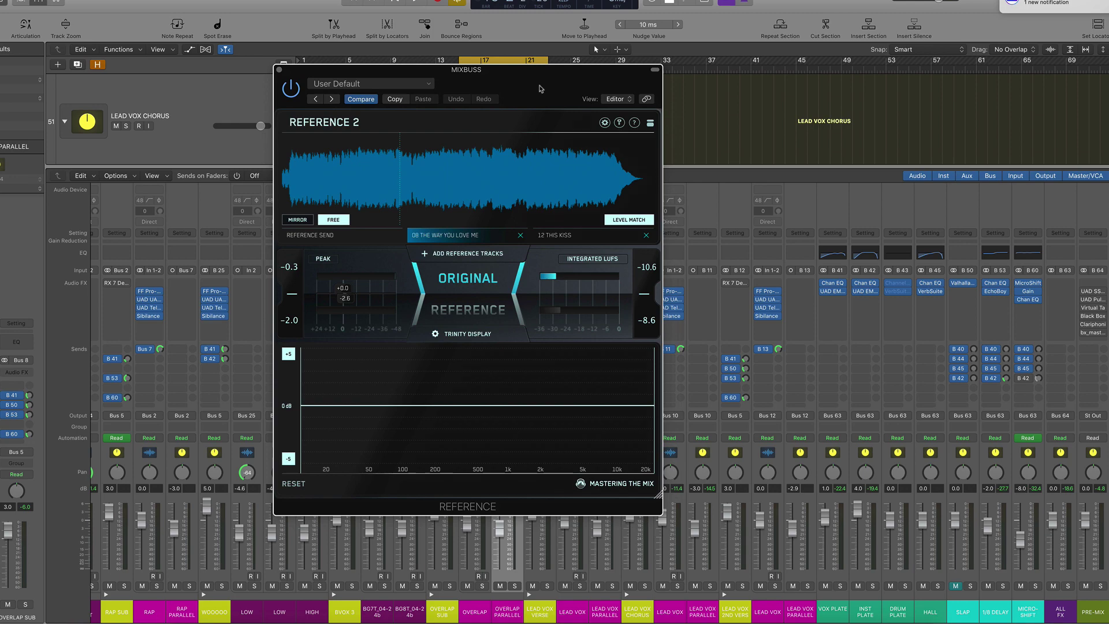
Play the mix and switch to Reference and back to Original to read the level line against 08 The Way You Love Me.
key(space)
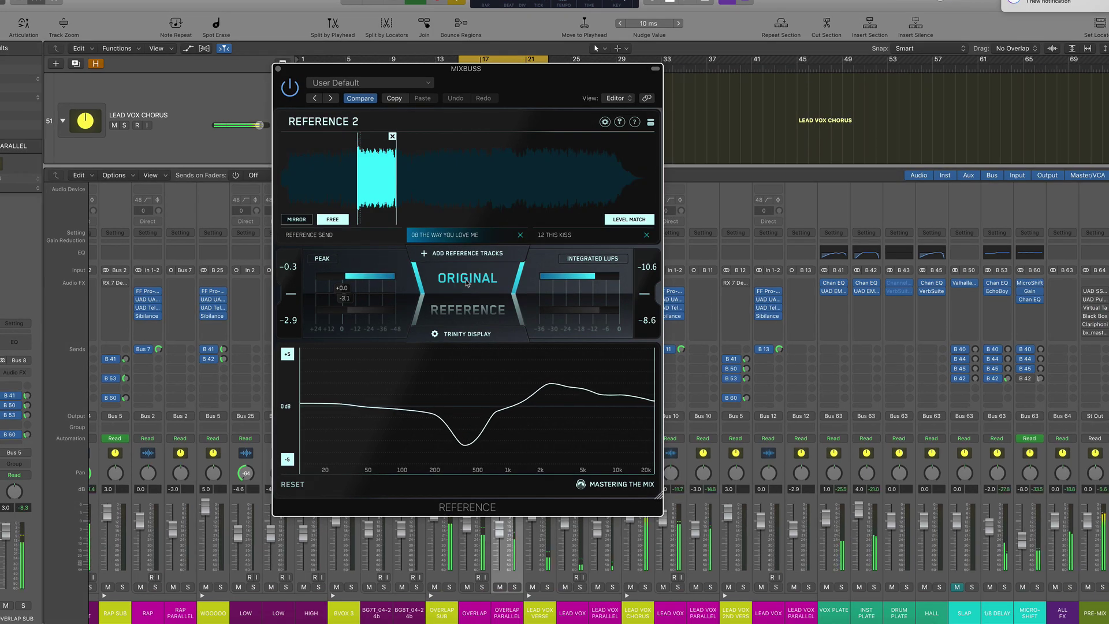
click(467, 312)
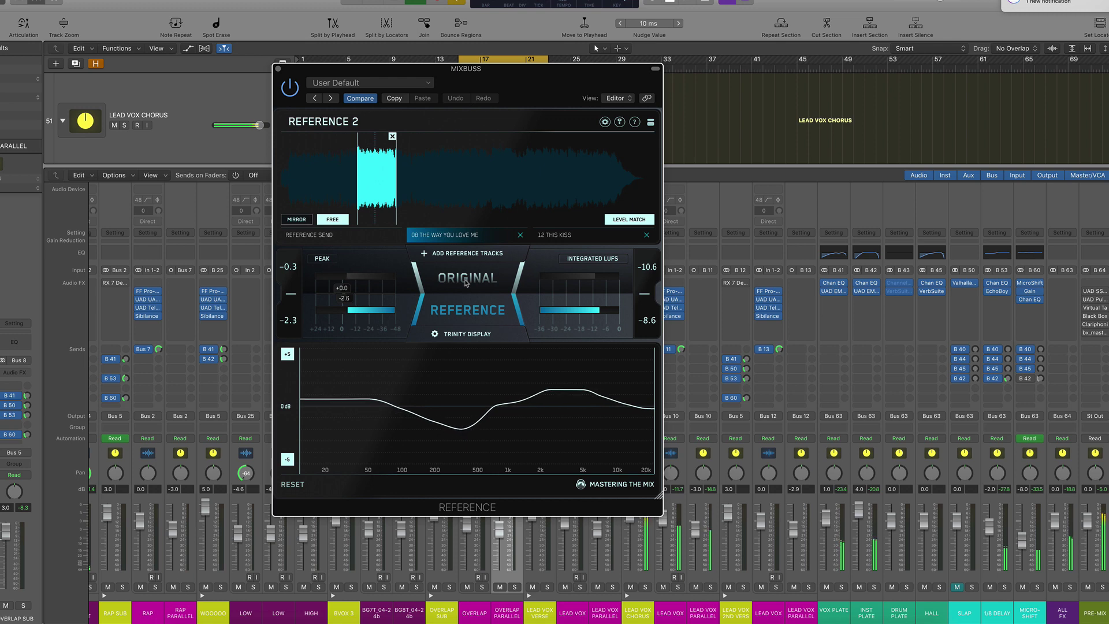
click(467, 279)
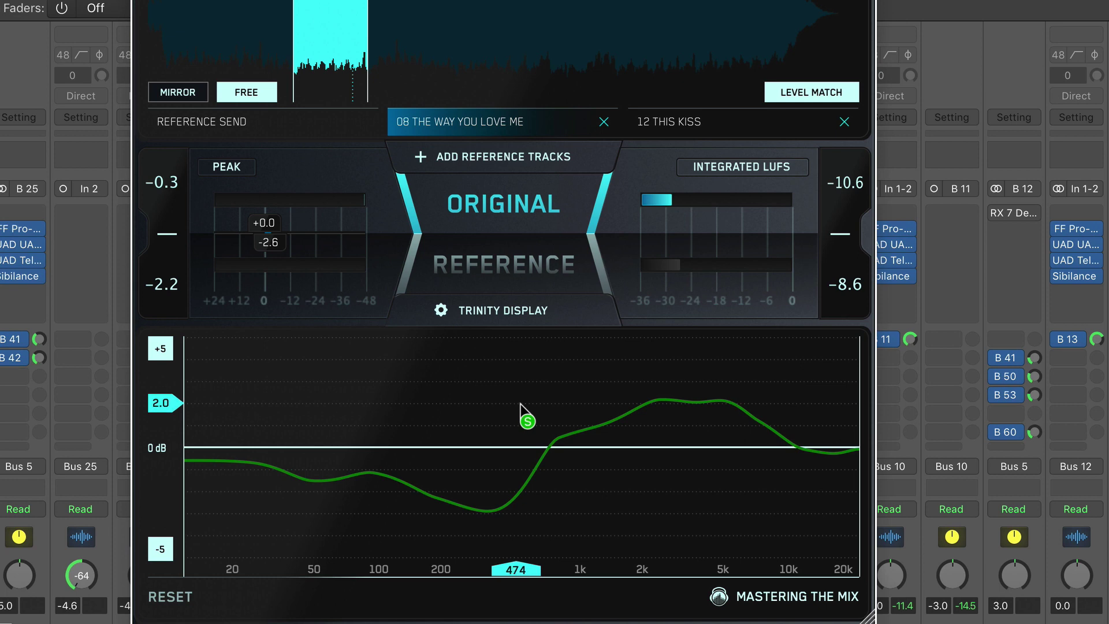
Select 12 This Kiss as the reference track and switch between Reference and Original to read the level line.
click(683, 124)
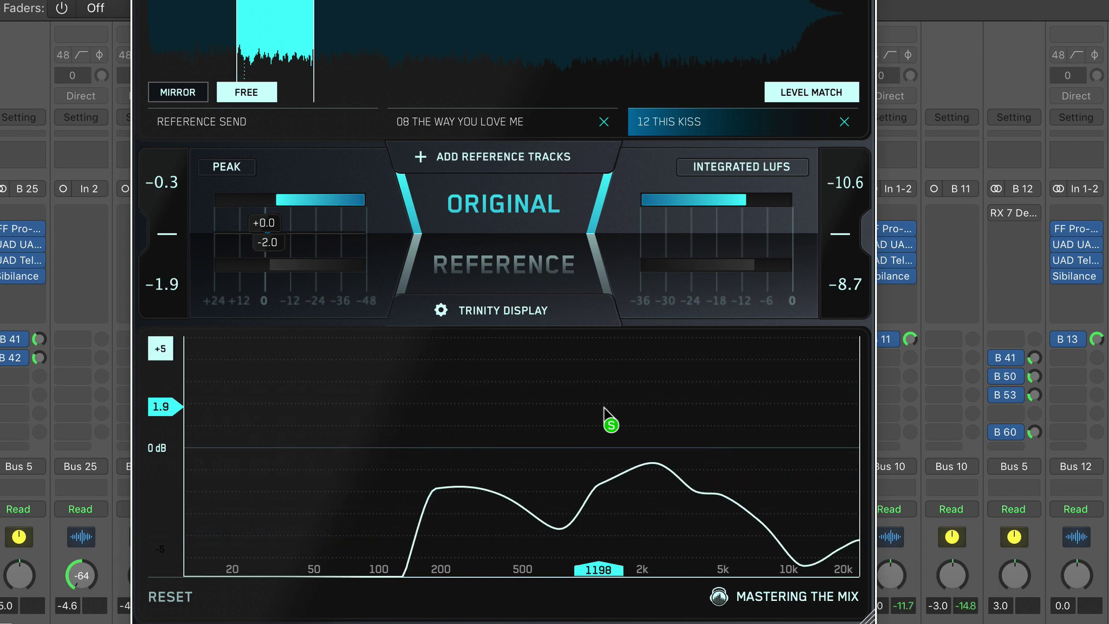
click(521, 264)
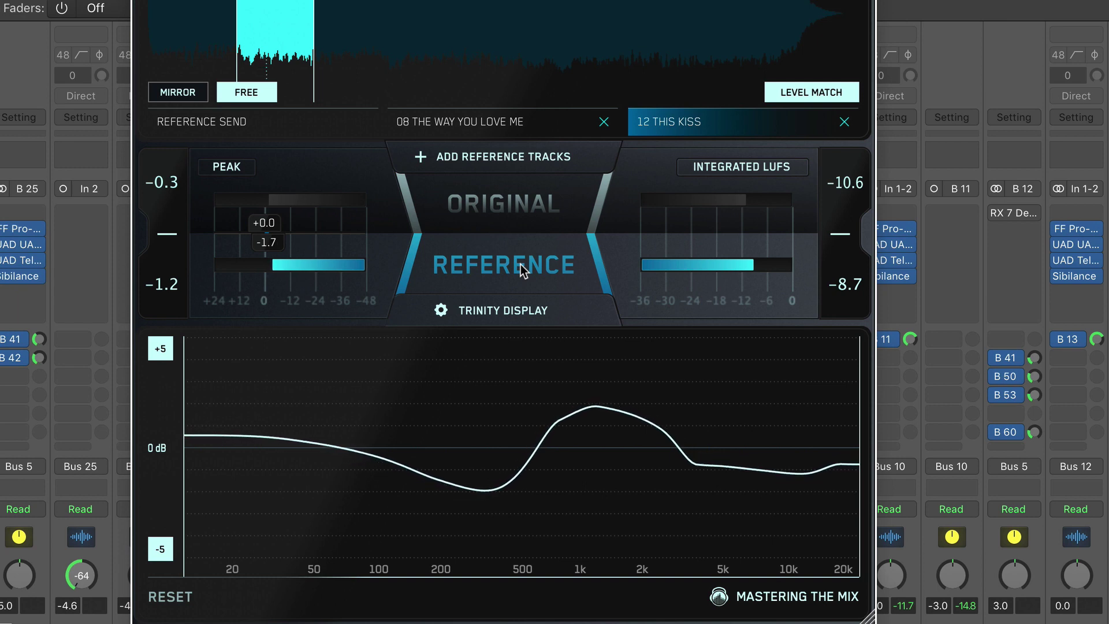
click(515, 200)
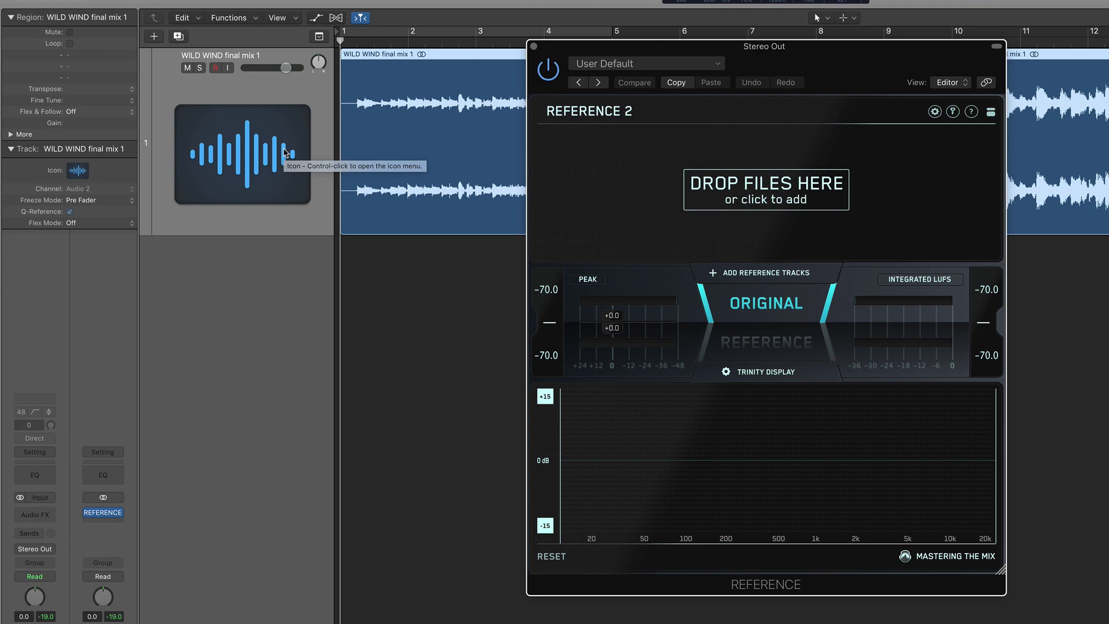
Load WILD WIND b1.mp3 as the reference track in the empty REFERENCE 2 instance and turn on Track Align.
click(761, 197)
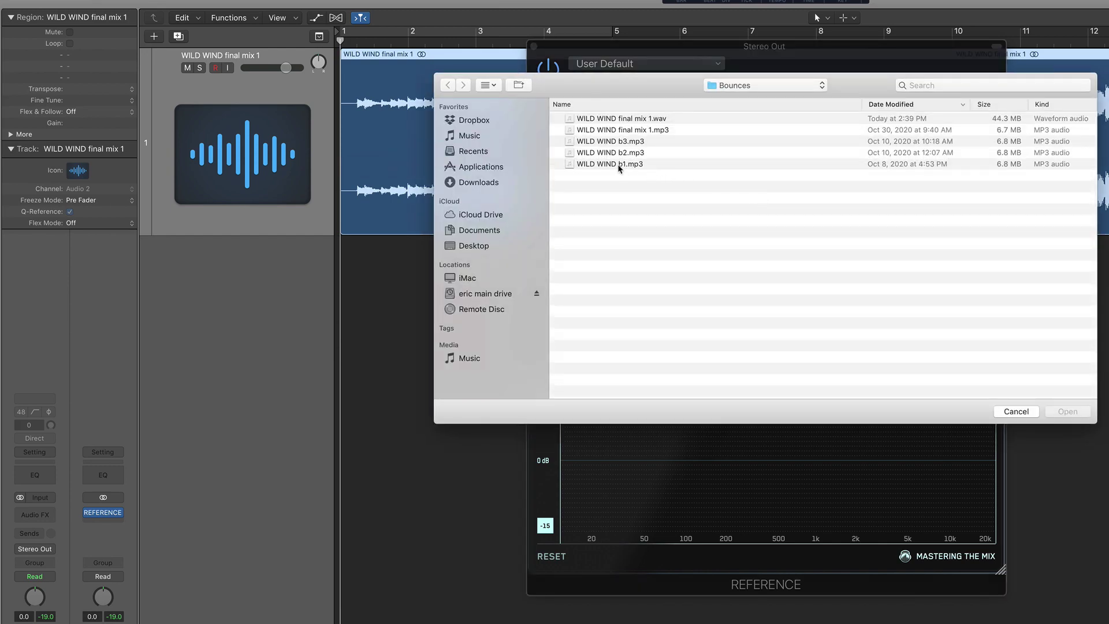
double_click(619, 164)
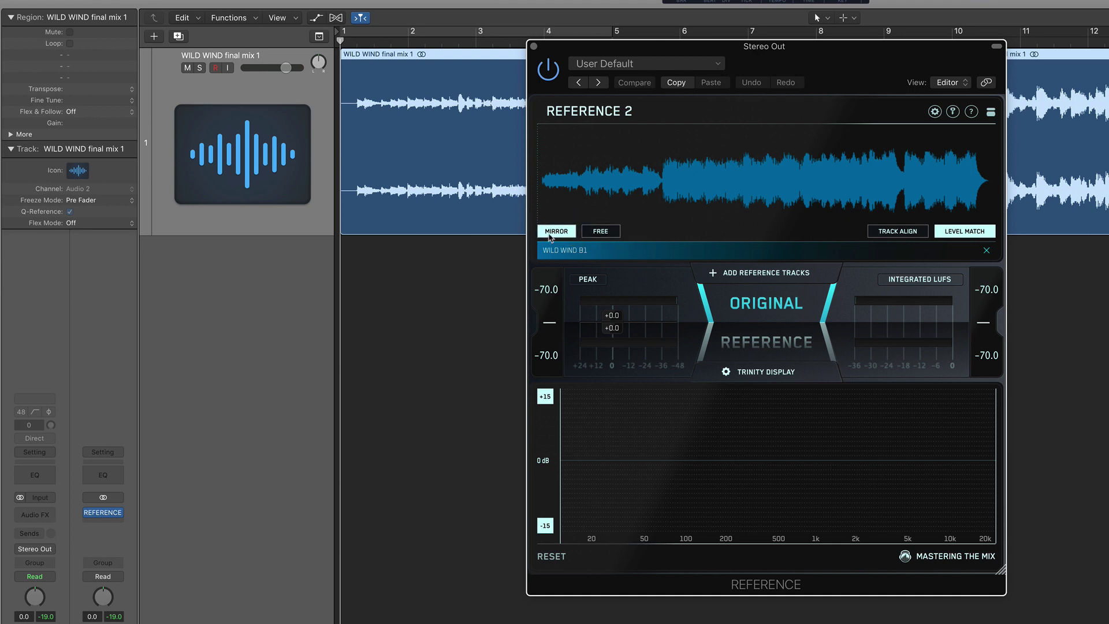
mouse_move(955, 237)
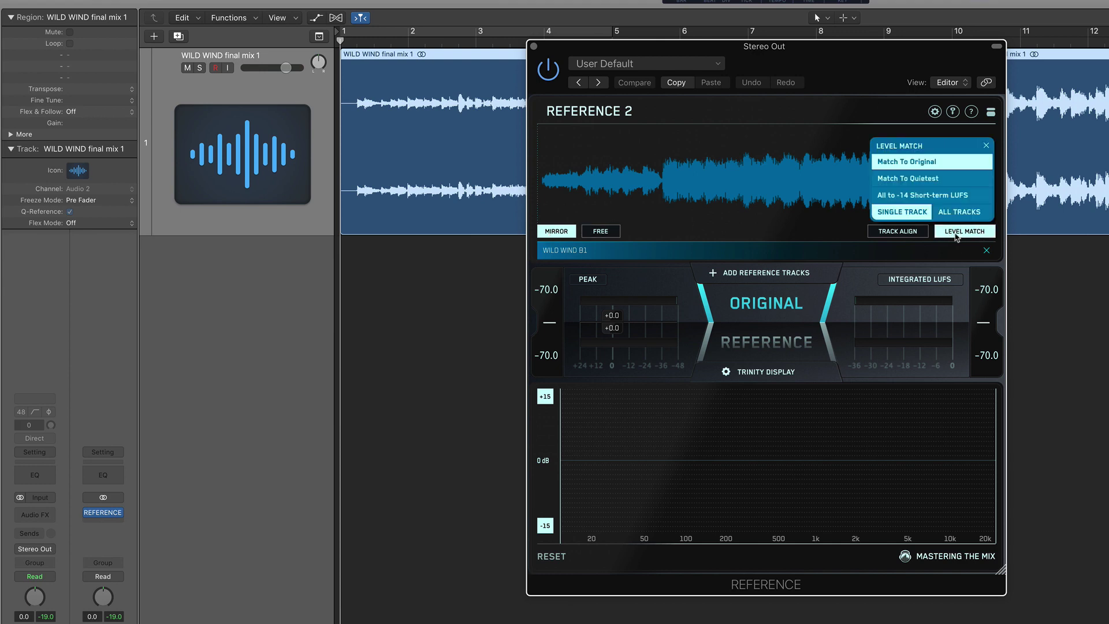
click(900, 232)
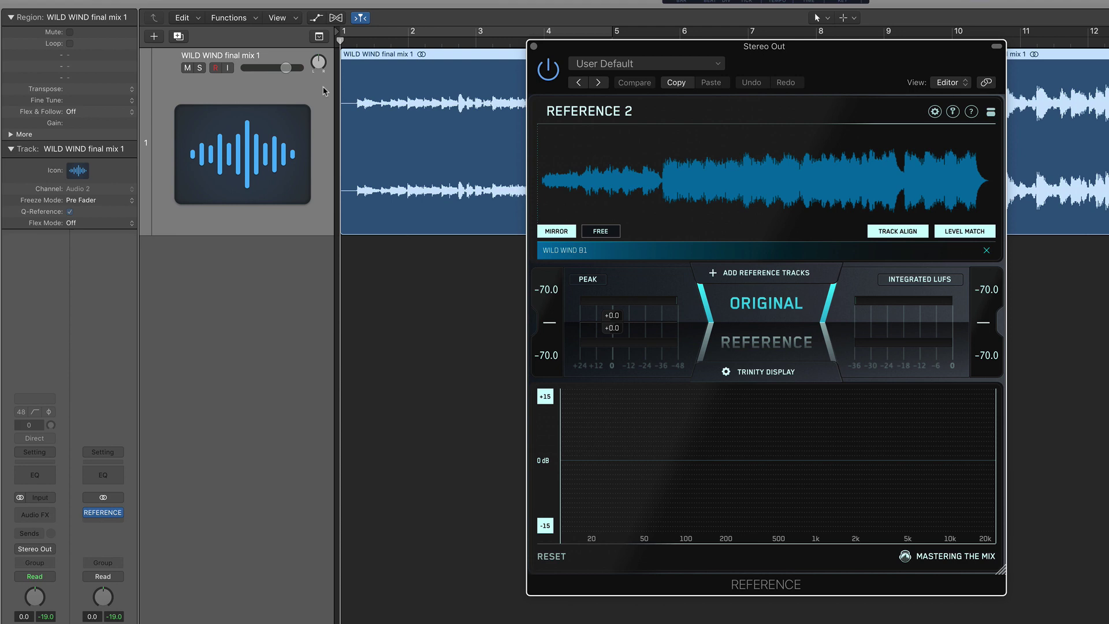
Shift the WILD WIND final mix 1 region about half a bar forward in time and set its gain to -6.0 dB.
drag(396, 55, 430, 54)
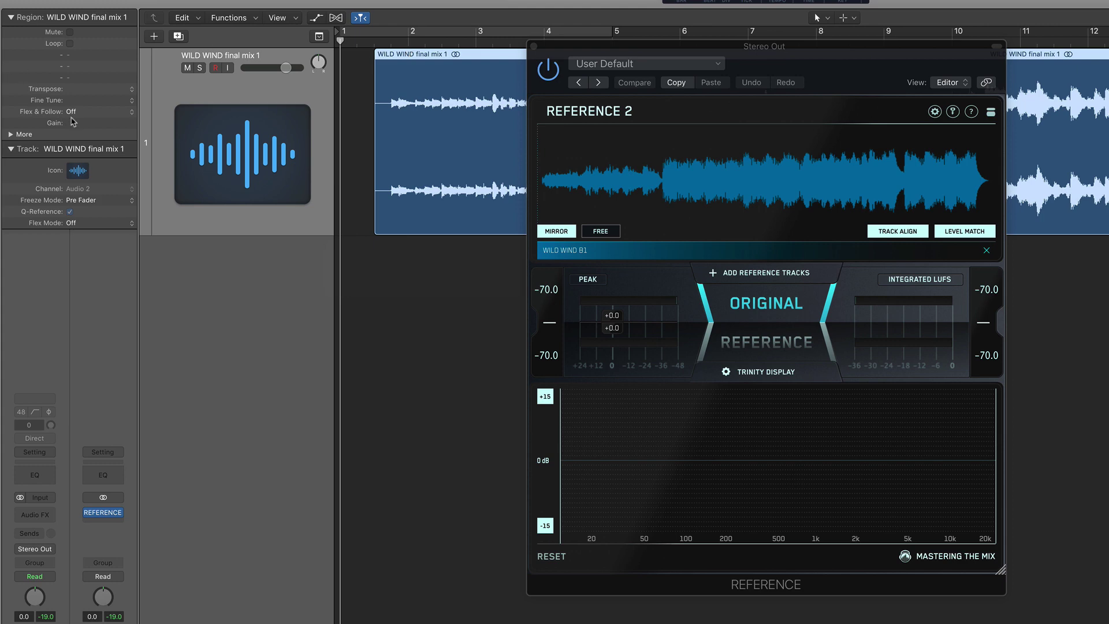
drag(80, 123, 95, 243)
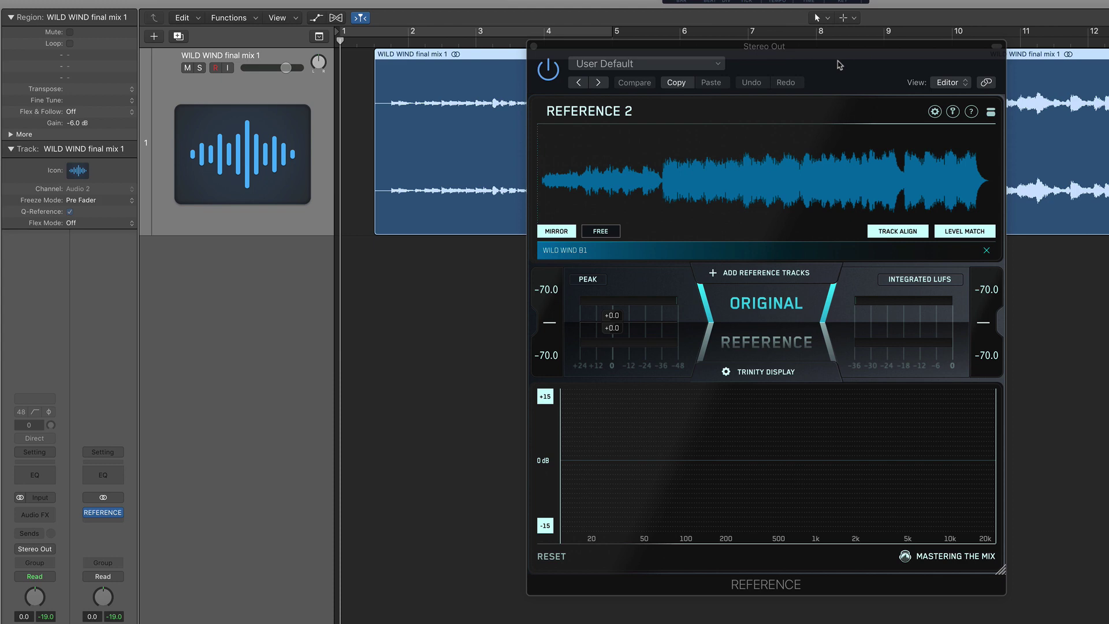
drag(839, 65, 843, 80)
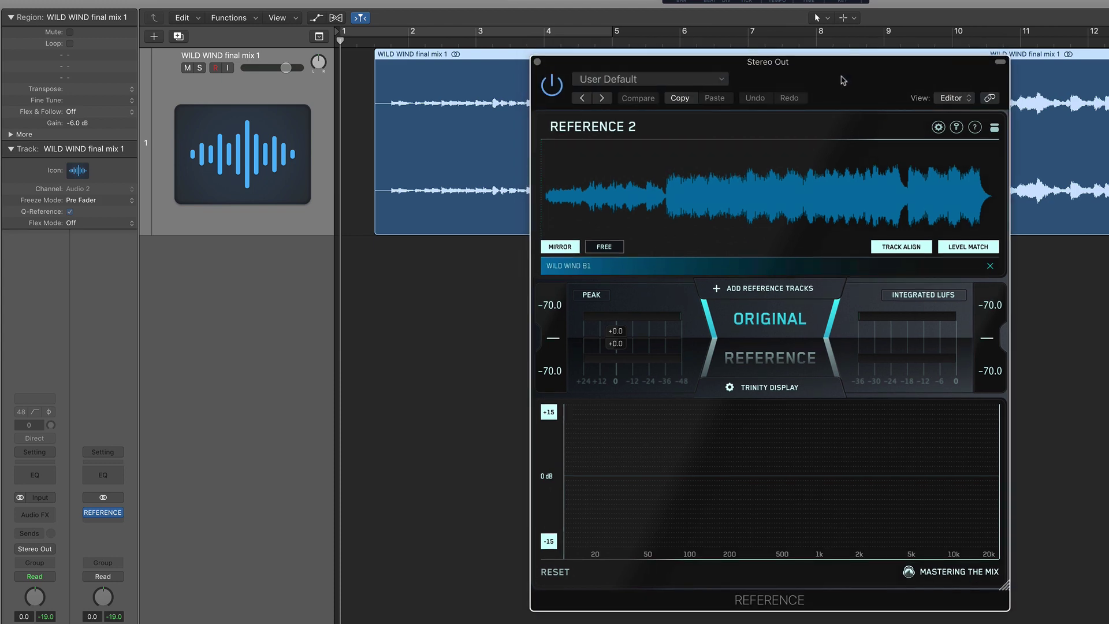
Play the shifted mix and alternate between Original and Reference to check the alignment and level match with WILD WIND B1.
key(space)
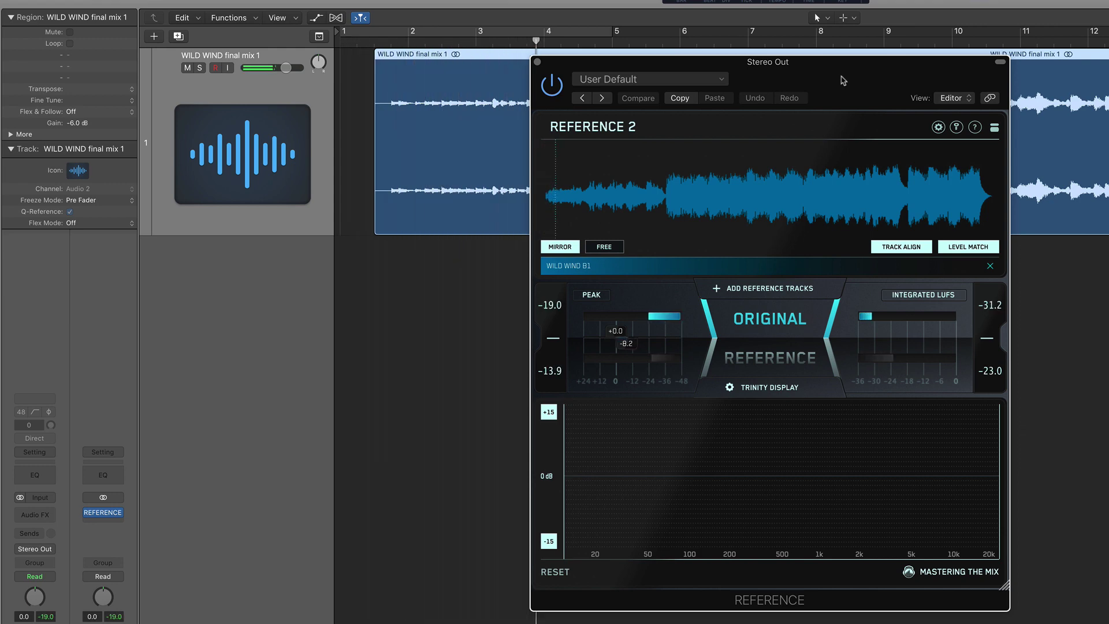
key(Down)
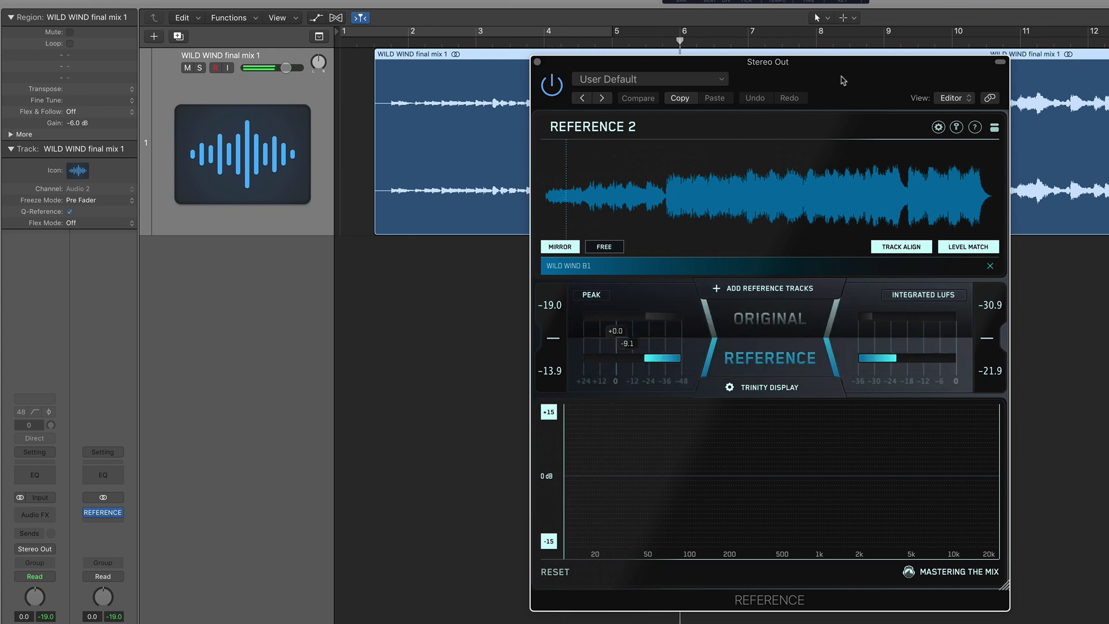
key(Up)
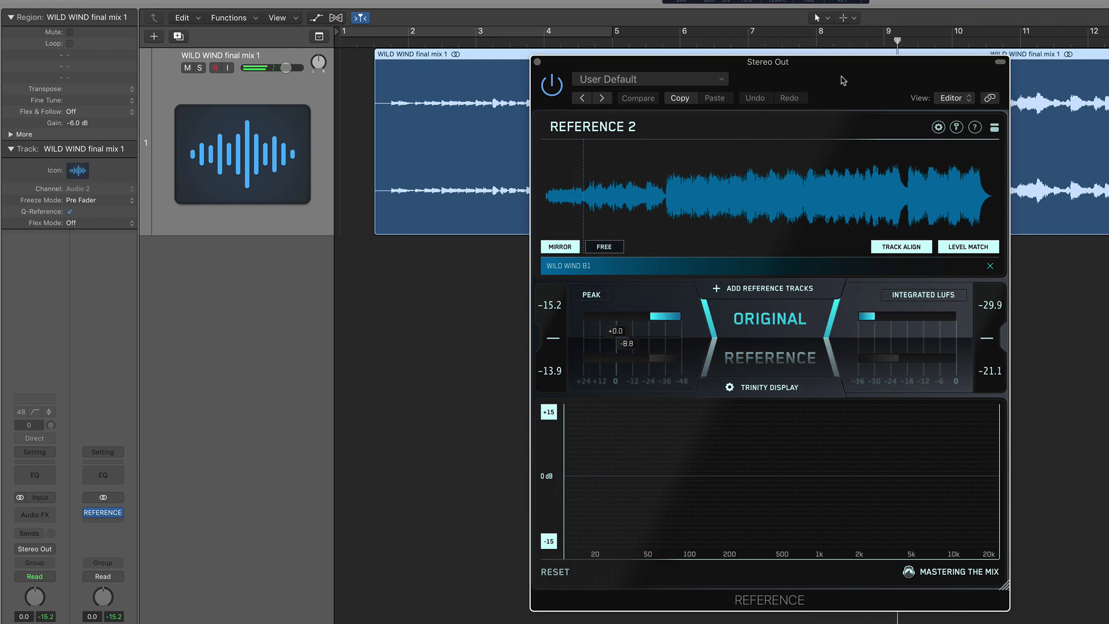
key(Down)
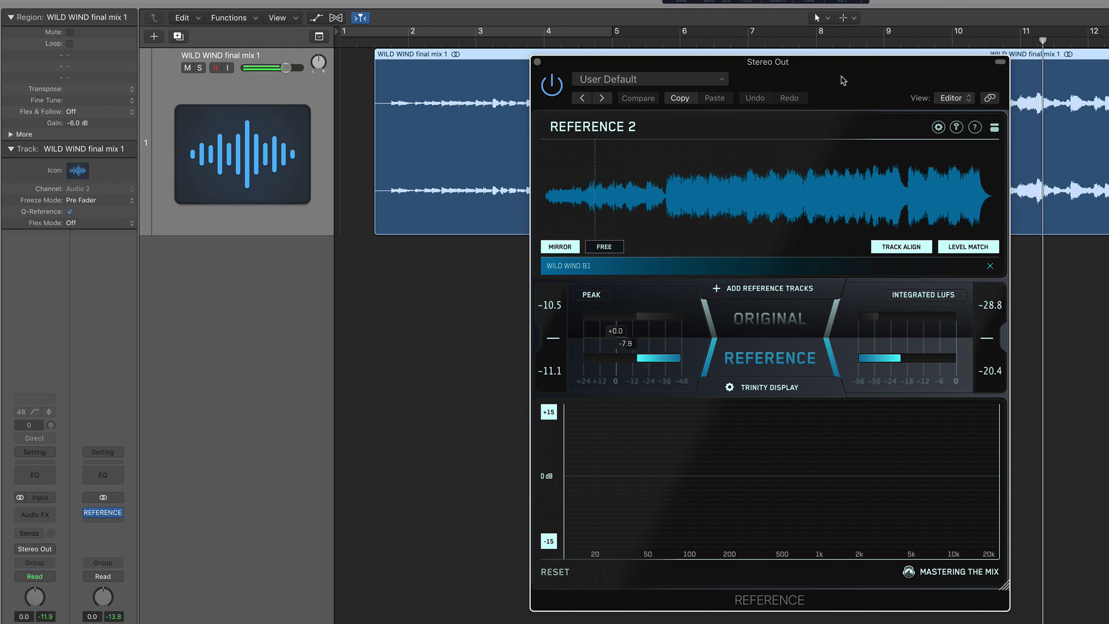
key(Up)
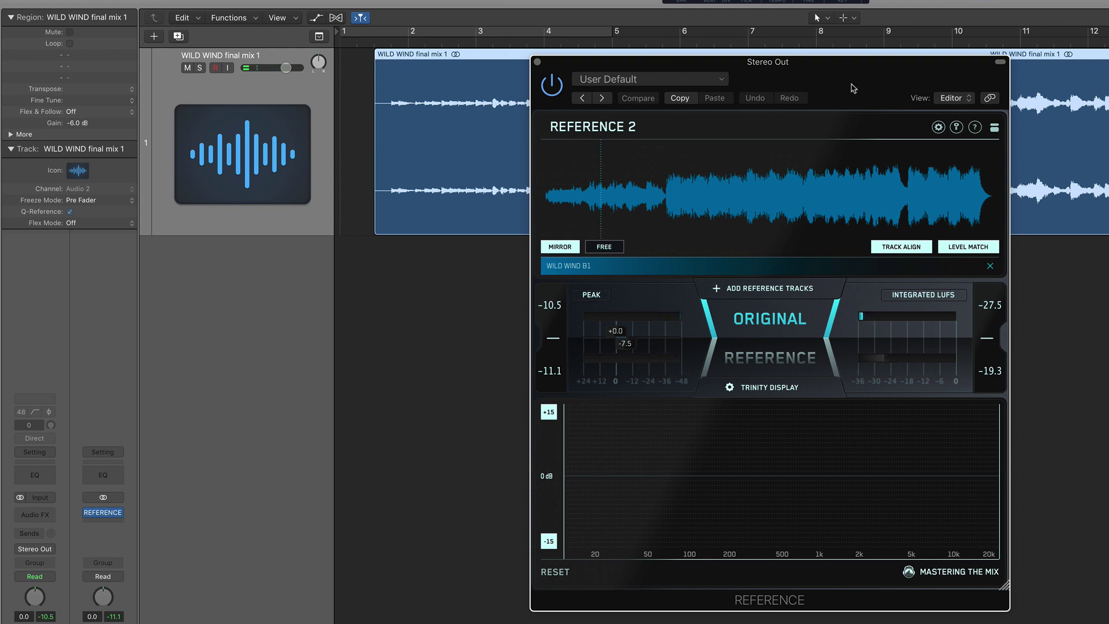
Reposition the REFERENCE window, restart playback from the beginning and turn on the Level Line in the Trinity display.
drag(853, 89, 823, 198)
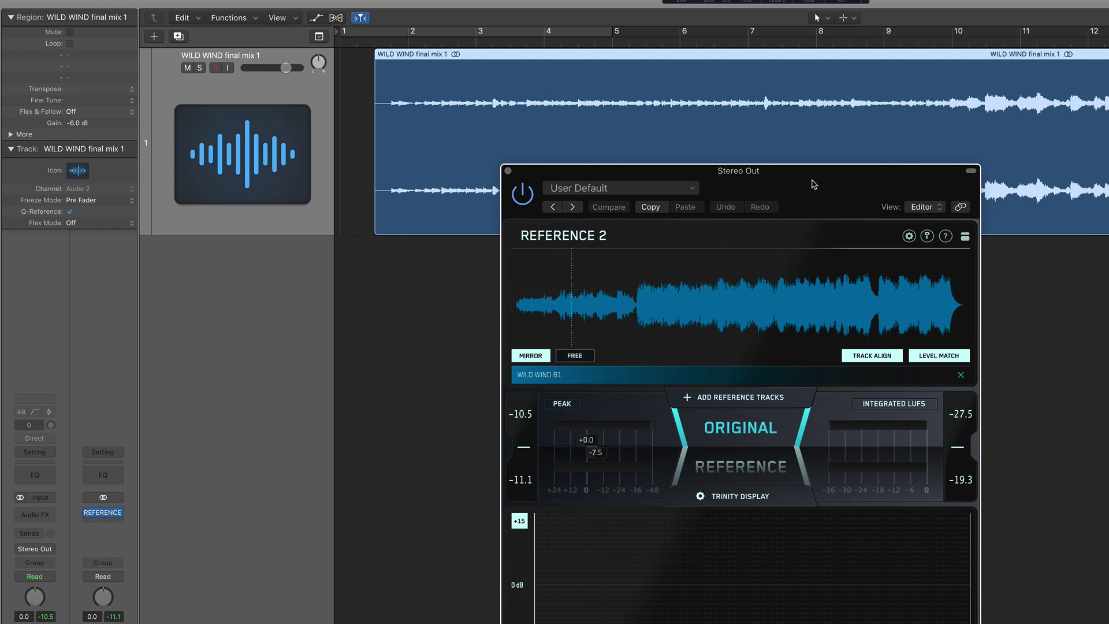
drag(834, 193, 888, 194)
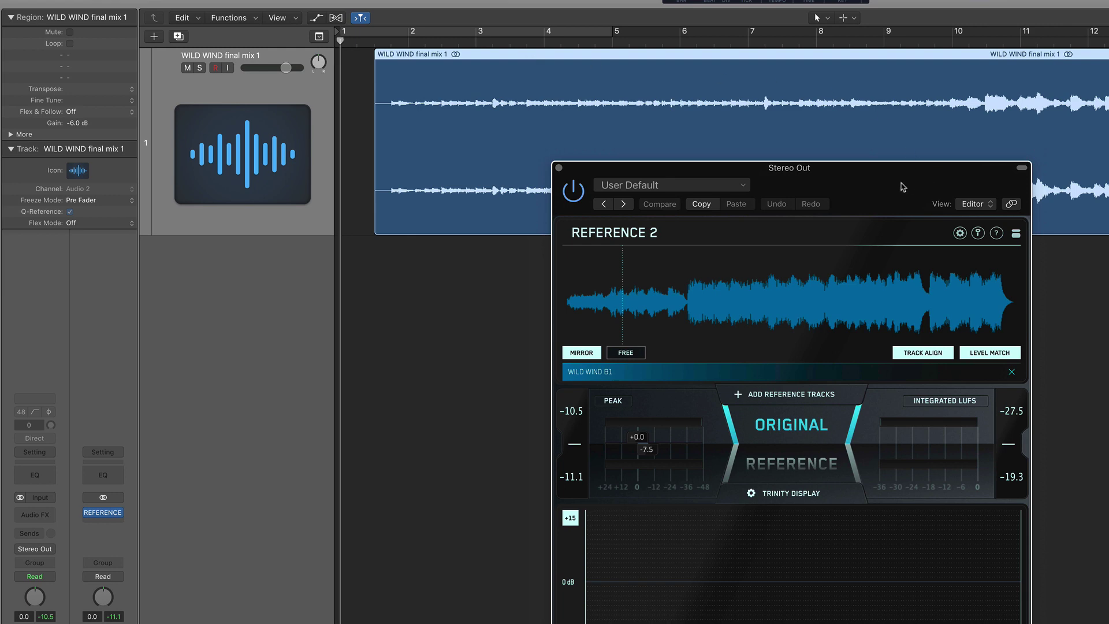
drag(900, 183, 894, 134)
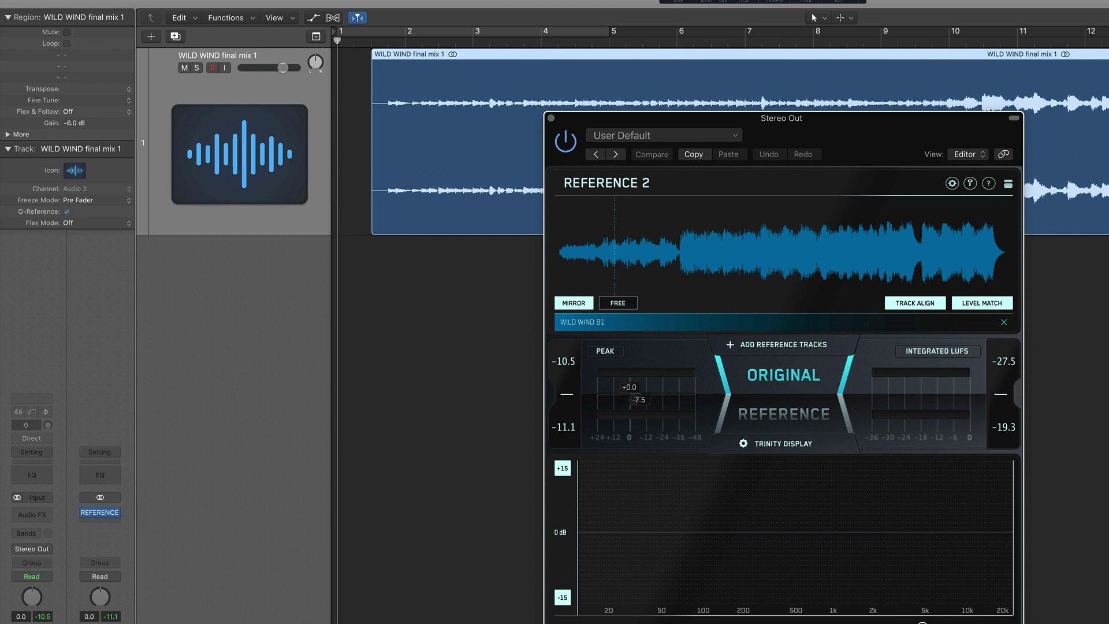
key(space)
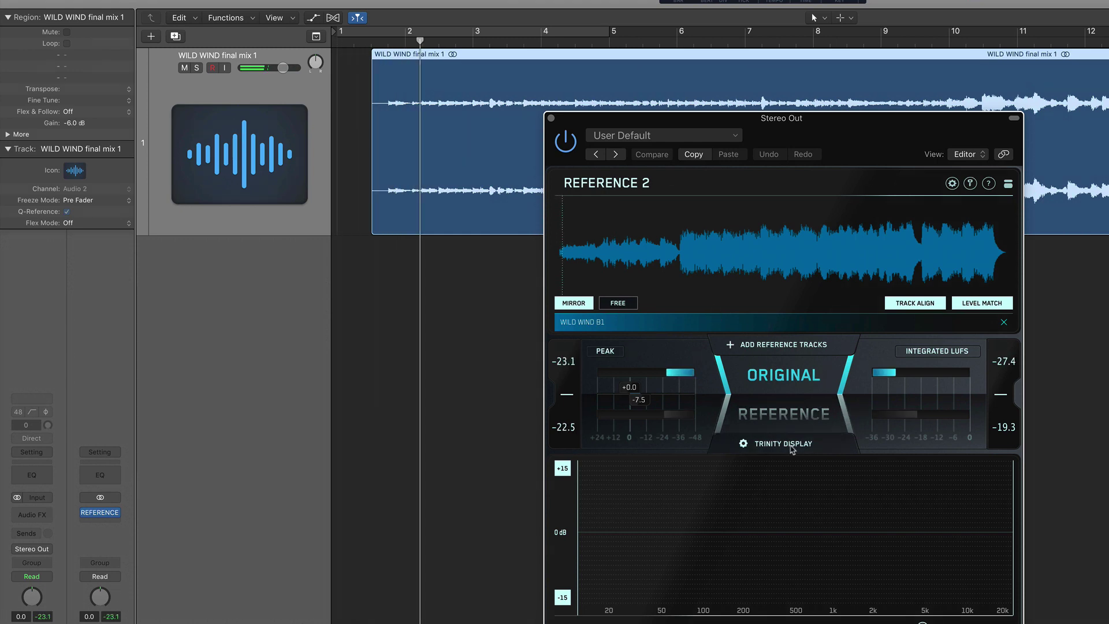
click(777, 443)
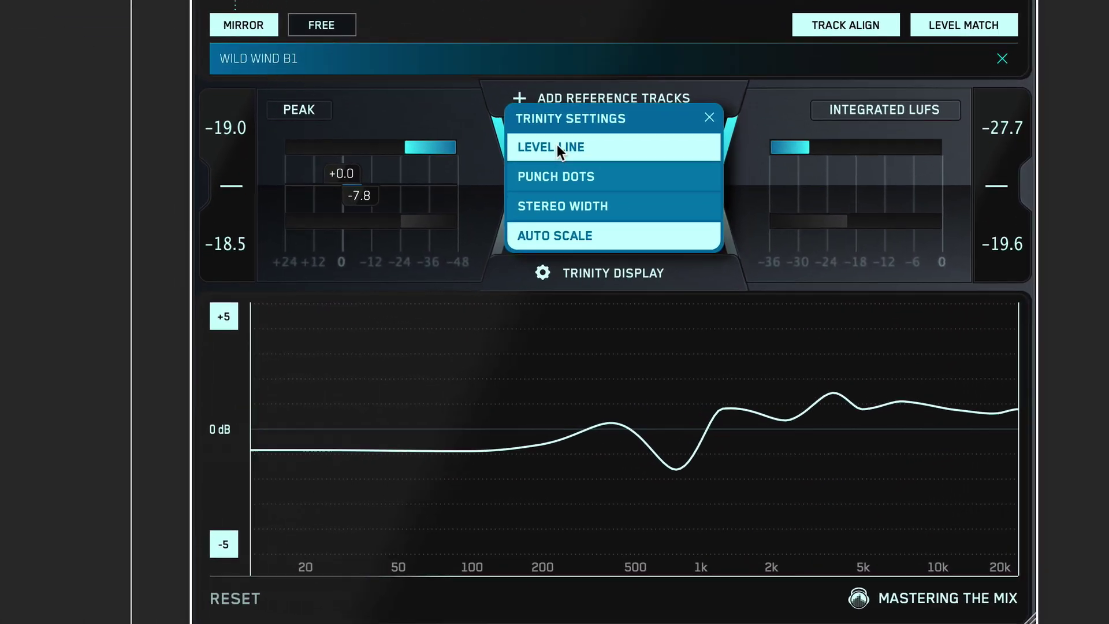
click(736, 352)
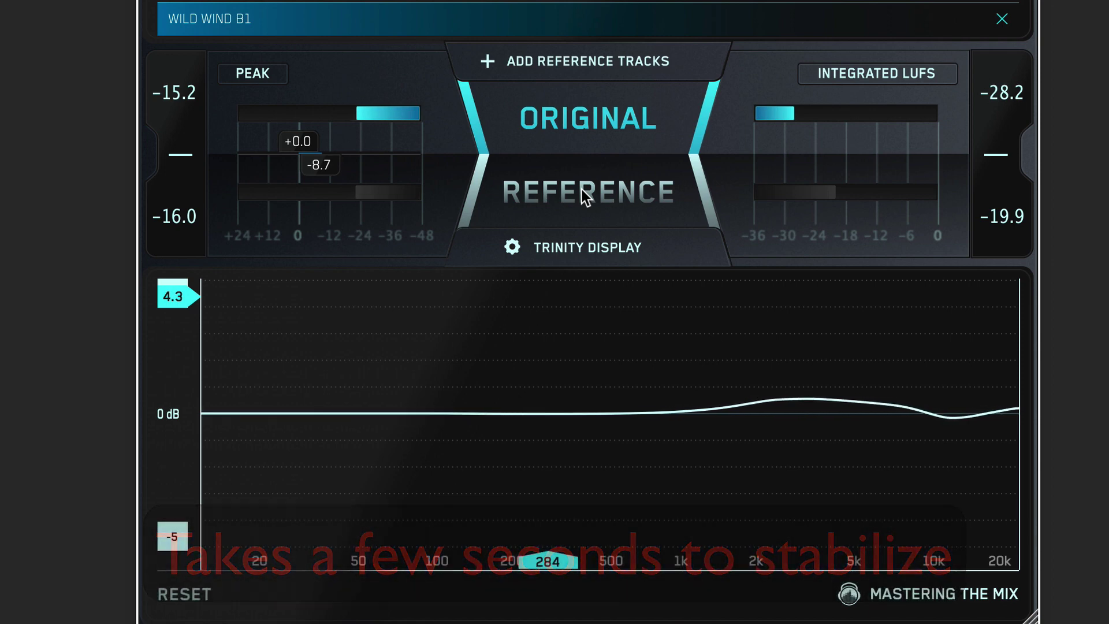
Compare Reference with Original, capture a snapshot of the level line, and switch monitoring to Reference.
click(581, 190)
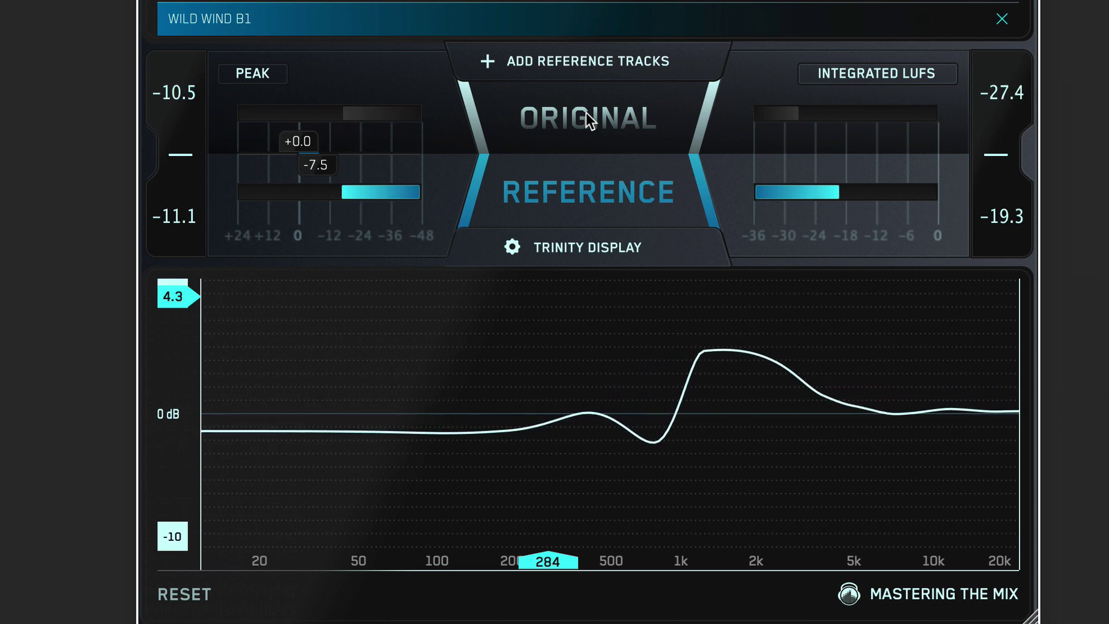
click(586, 112)
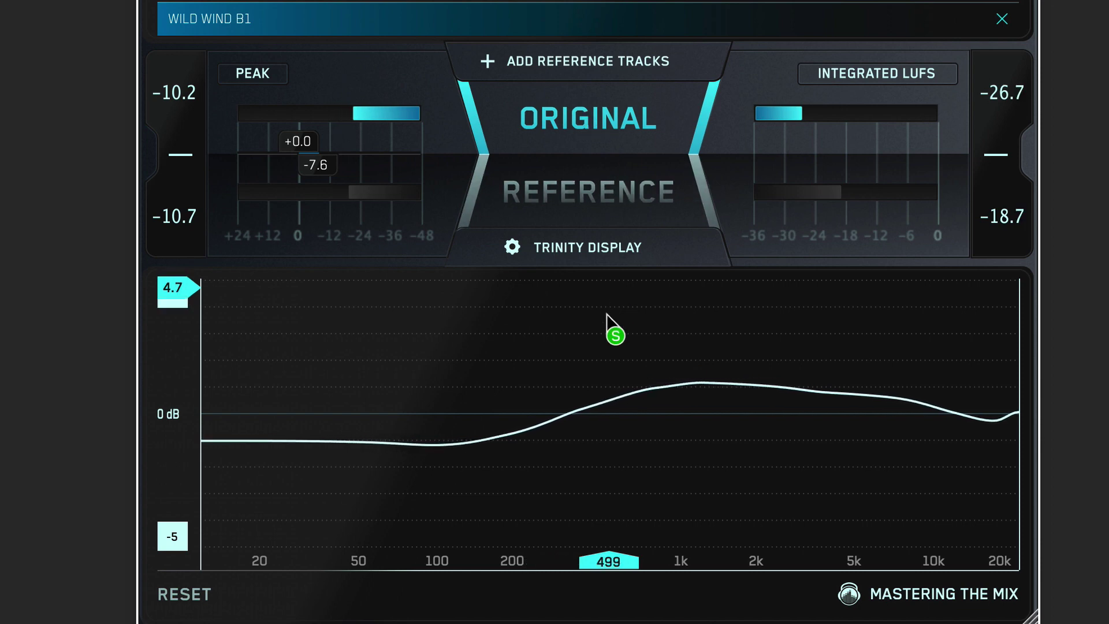
click(593, 340)
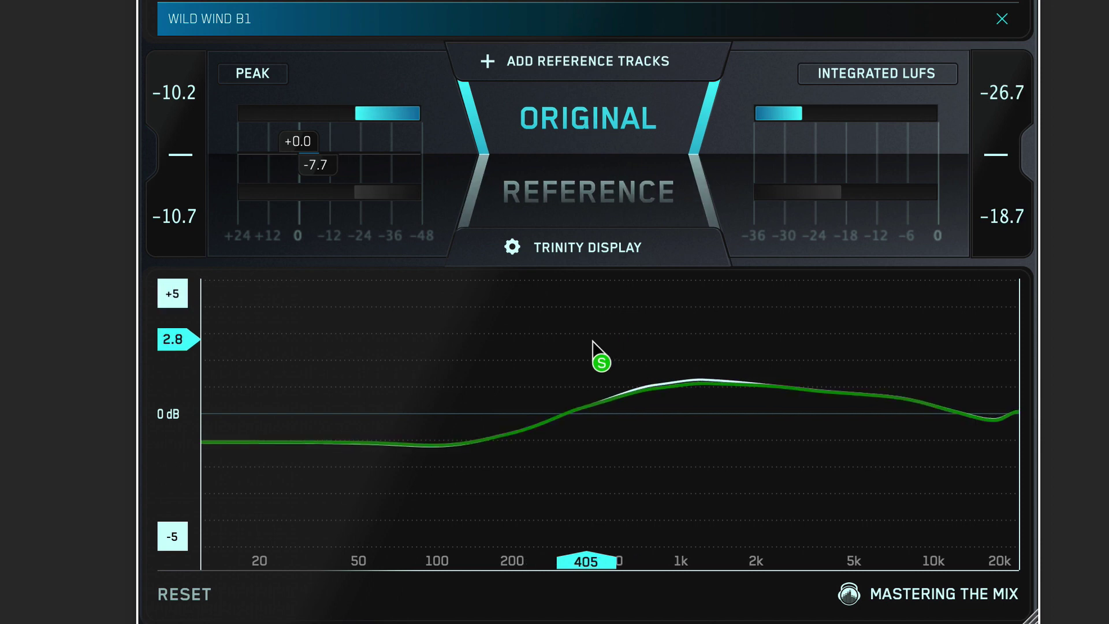
click(618, 190)
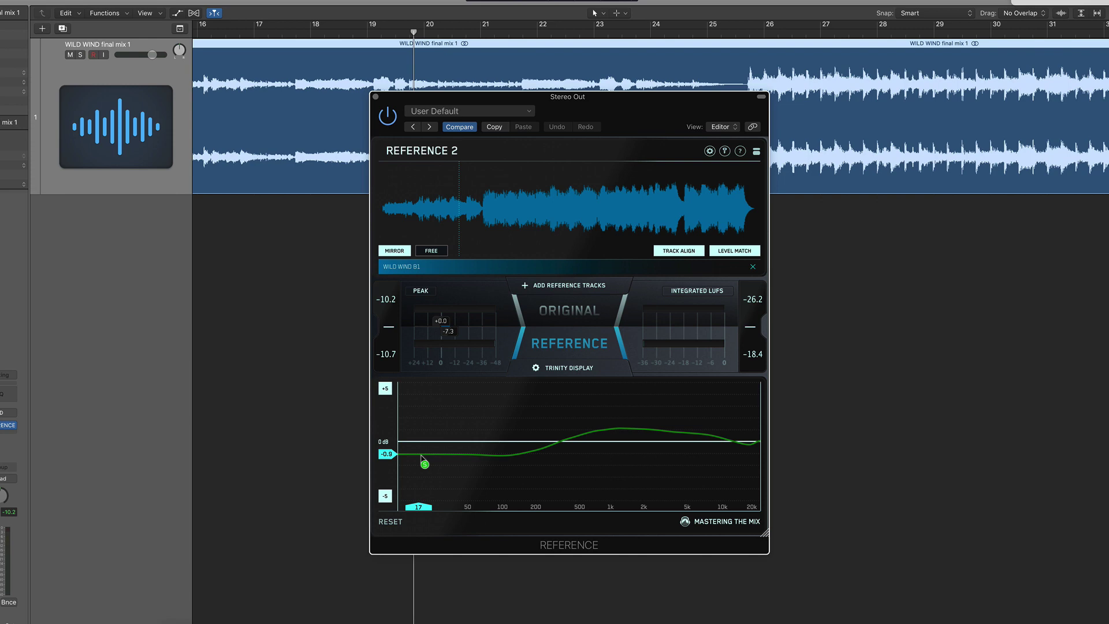
Move the playhead to about bar 25, clear the level line snapshot, reposition the REFERENCE window, and play with Original monitored.
click(724, 32)
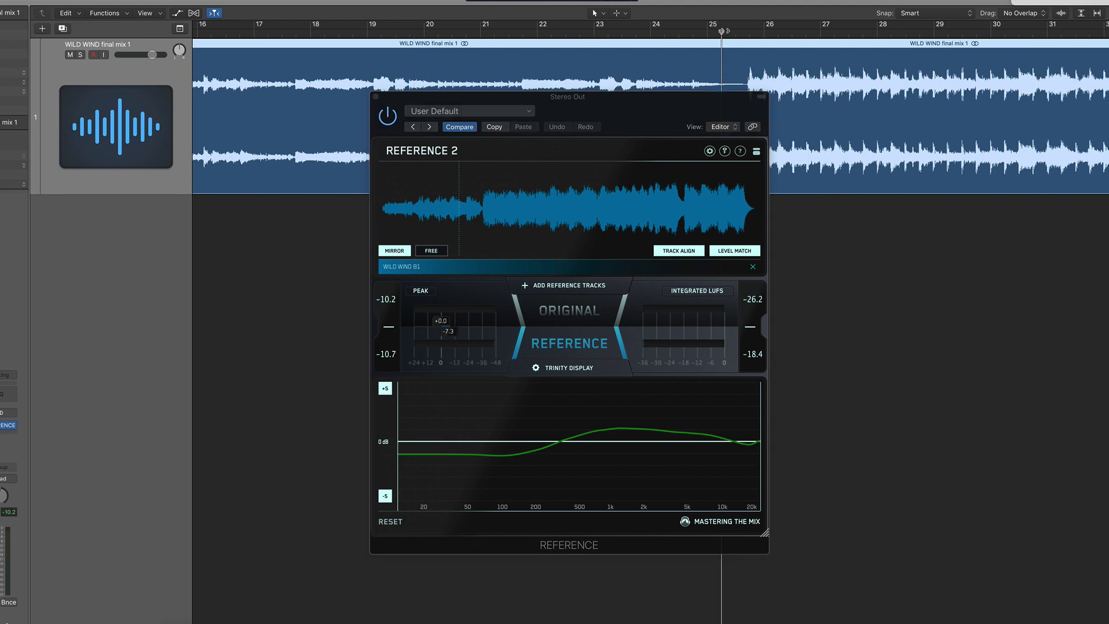
click(556, 425)
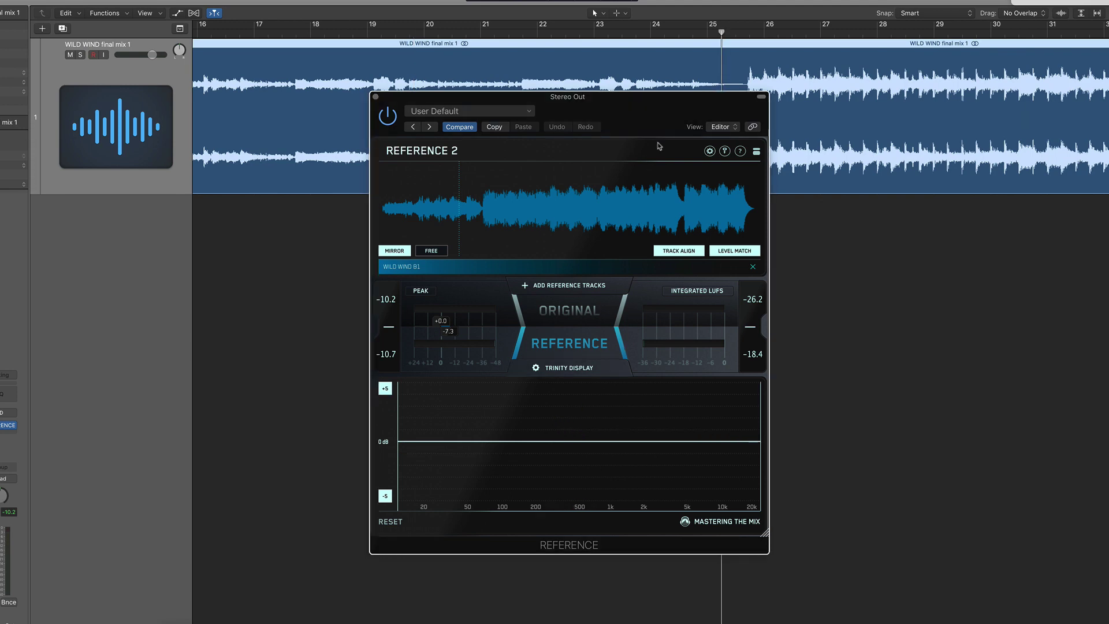
drag(660, 111, 636, 102)
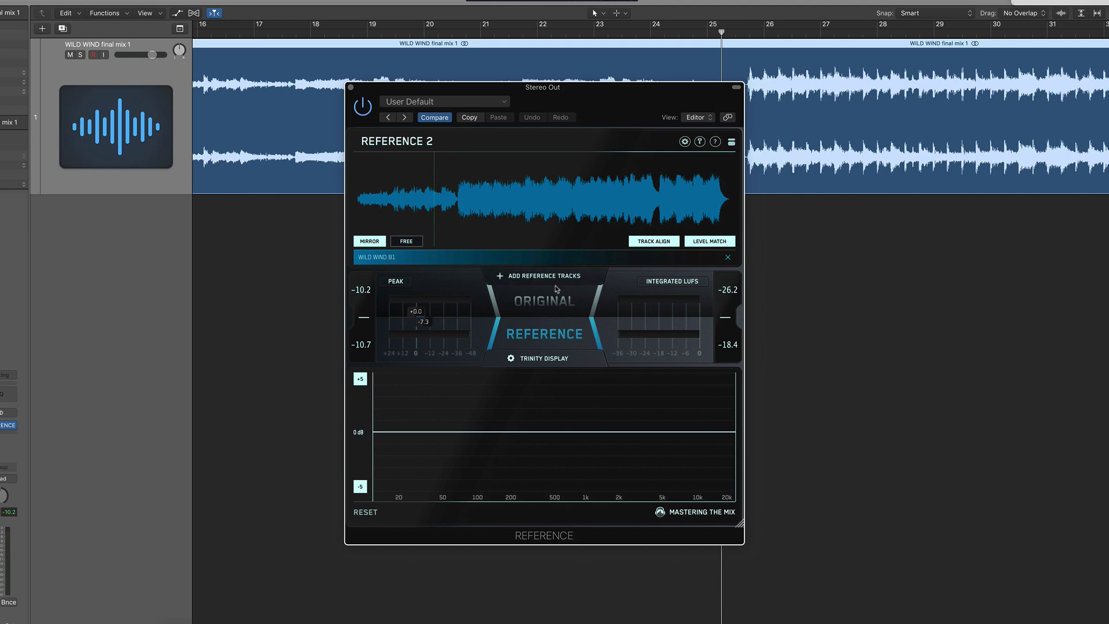
click(546, 302)
key(space)
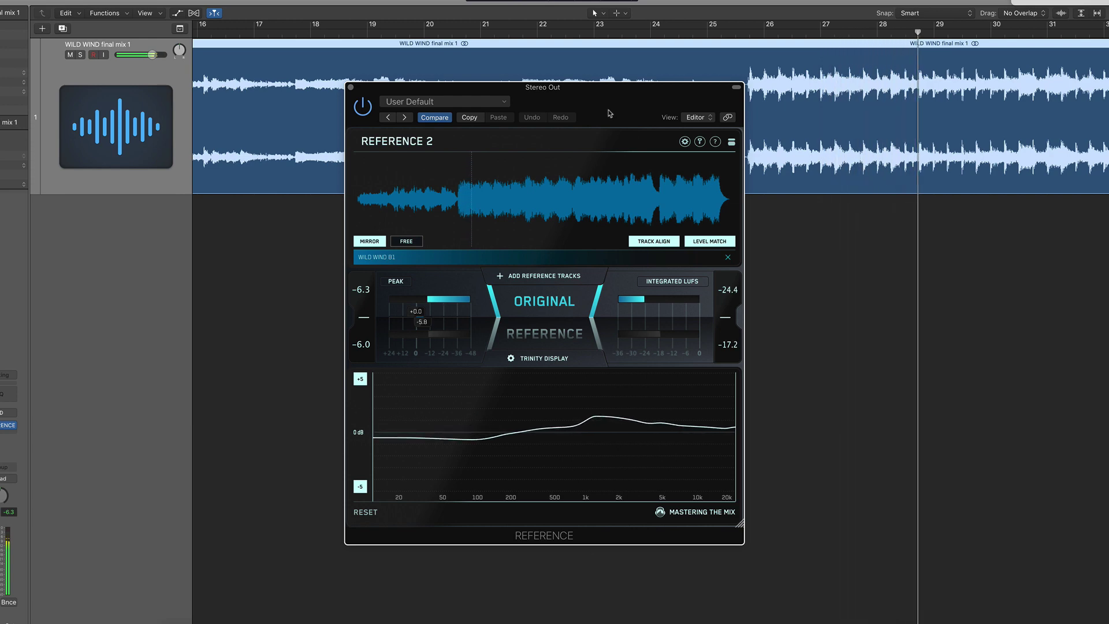
Switch to Reference and back to Original in the louder section, and capture its level line snapshot.
key(Down)
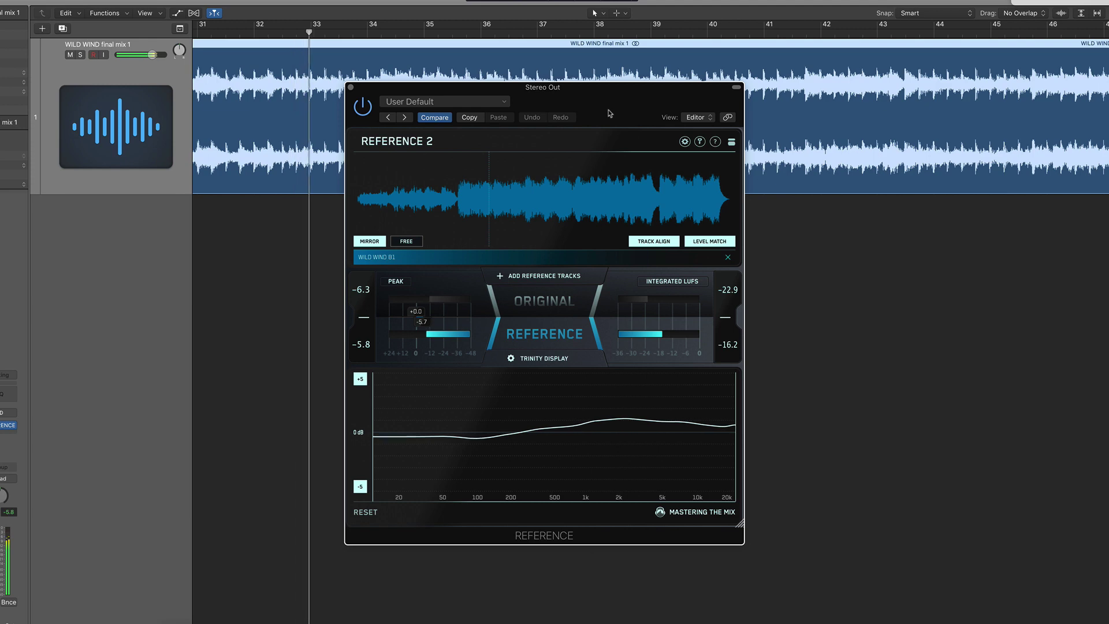
key(Up)
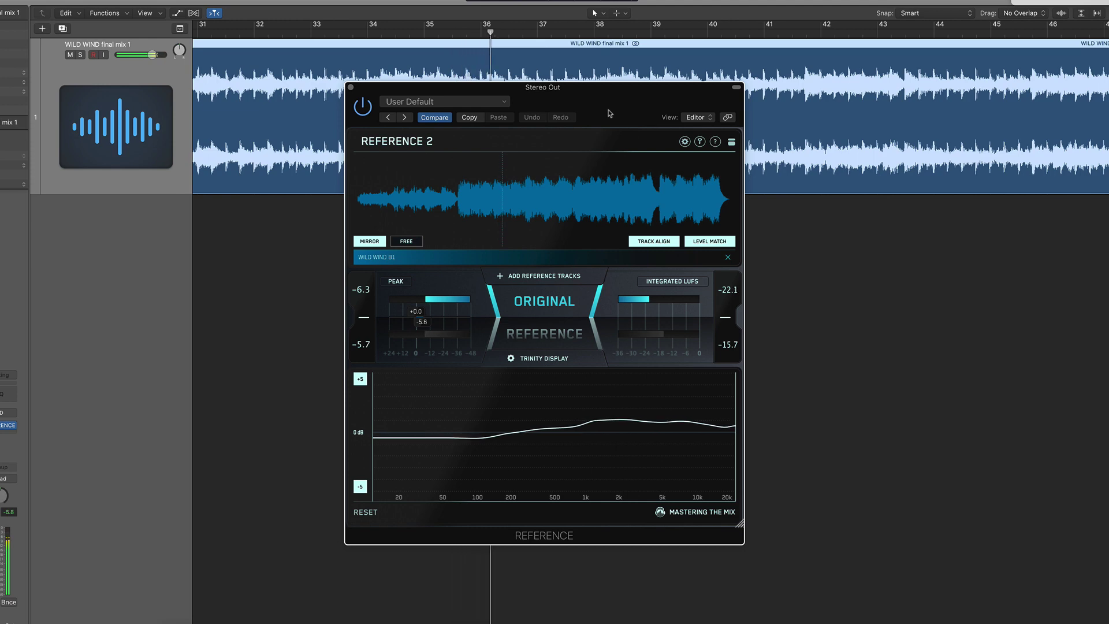
click(523, 411)
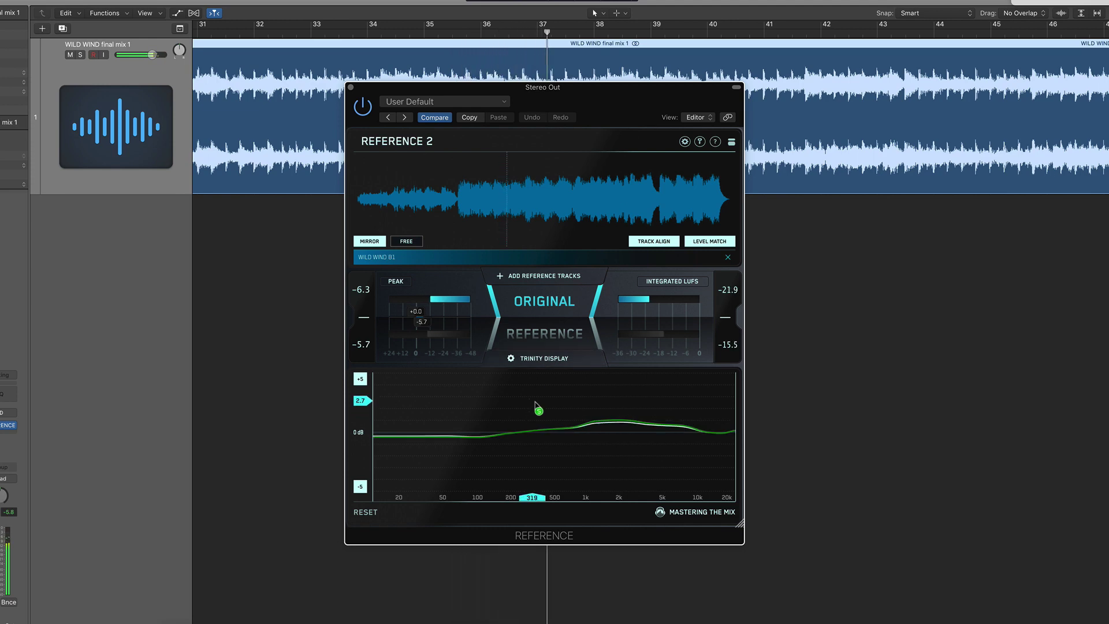